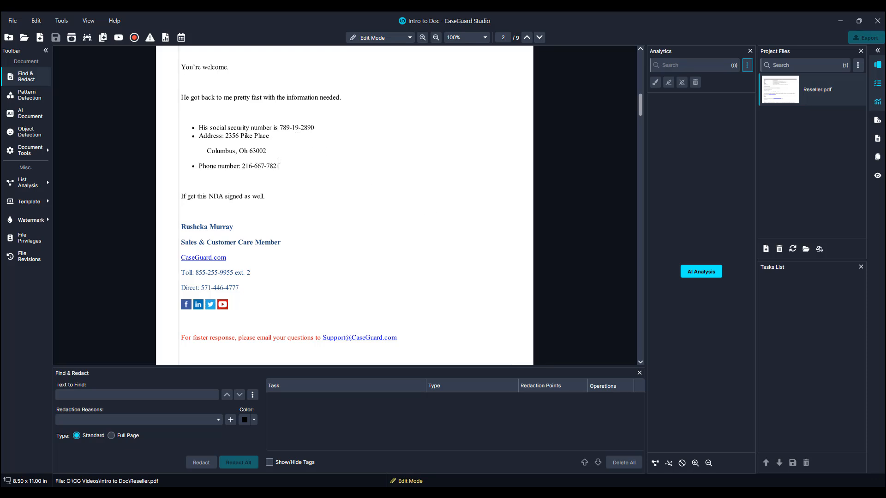
# Look through pages 2 to 4 of Reseller.pdf for personal information in the email thread.
pyautogui.scroll(-3, 304, 184)
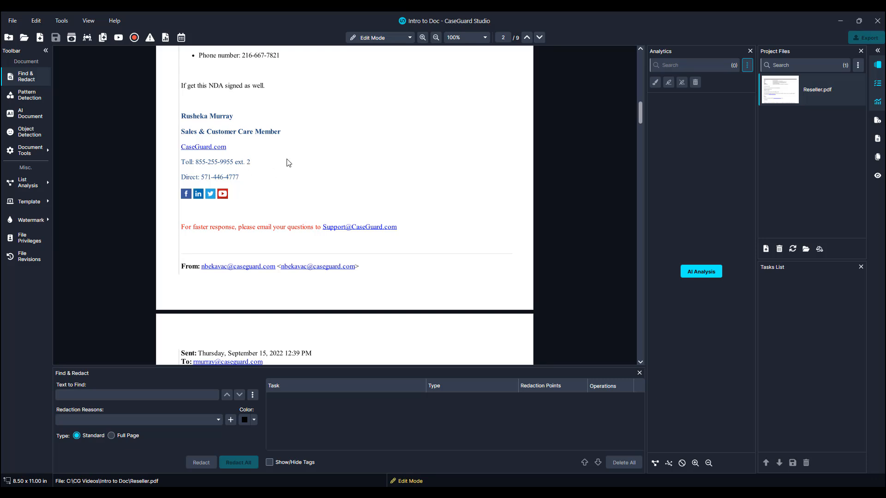
pyautogui.scroll(-3, 287, 162)
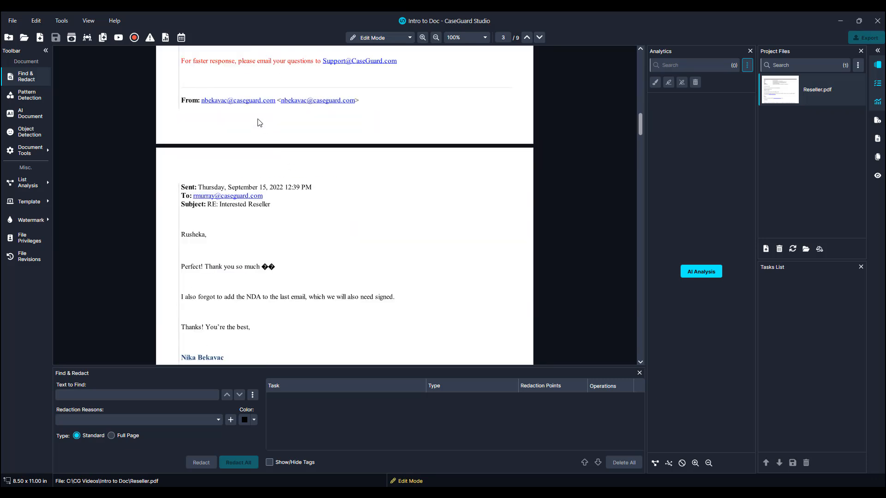
pyautogui.scroll(-2, 296, 119)
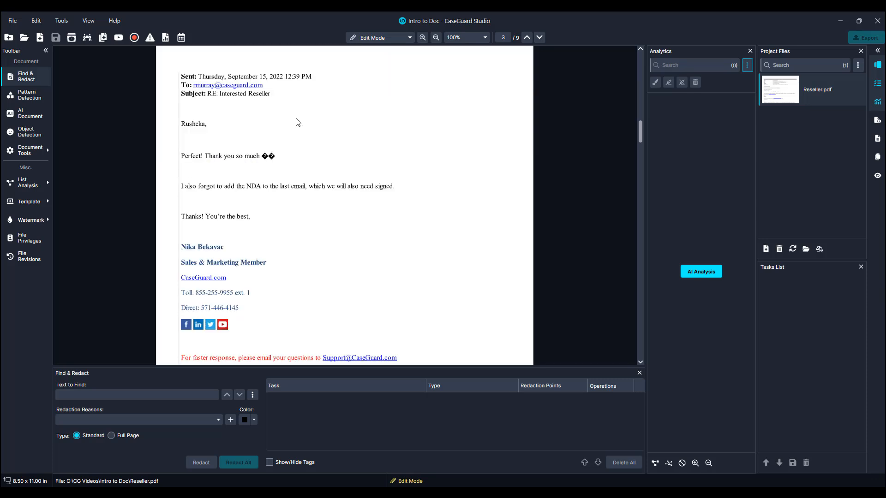
pyautogui.scroll(-3, 298, 122)
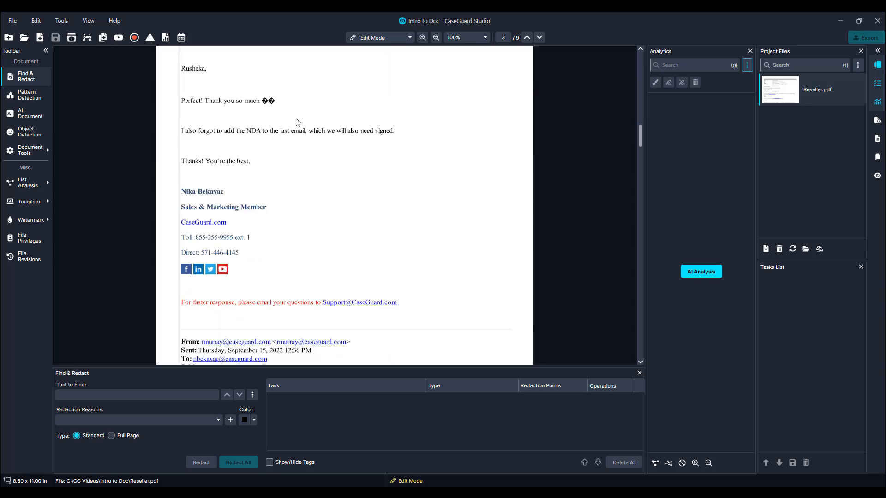
pyautogui.scroll(-9, 297, 123)
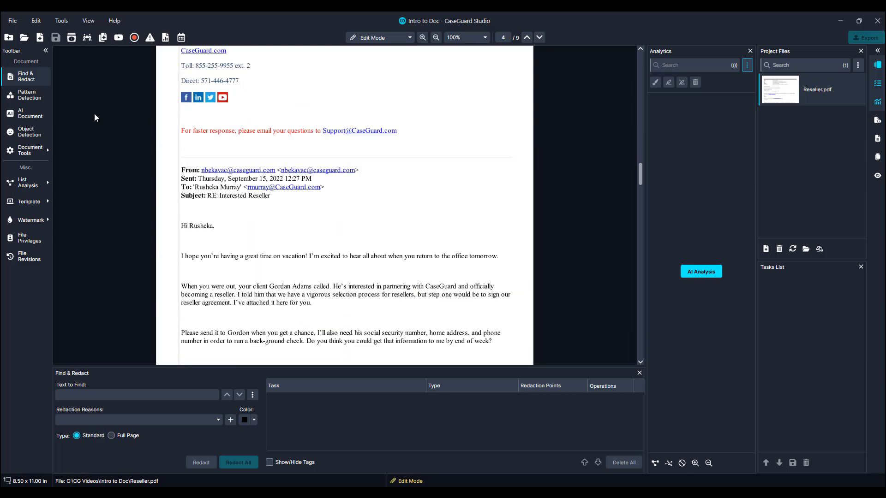
# Start an AI document redaction with only AI Analysis chosen and continue to its analytics options.
pyautogui.click(33, 117)
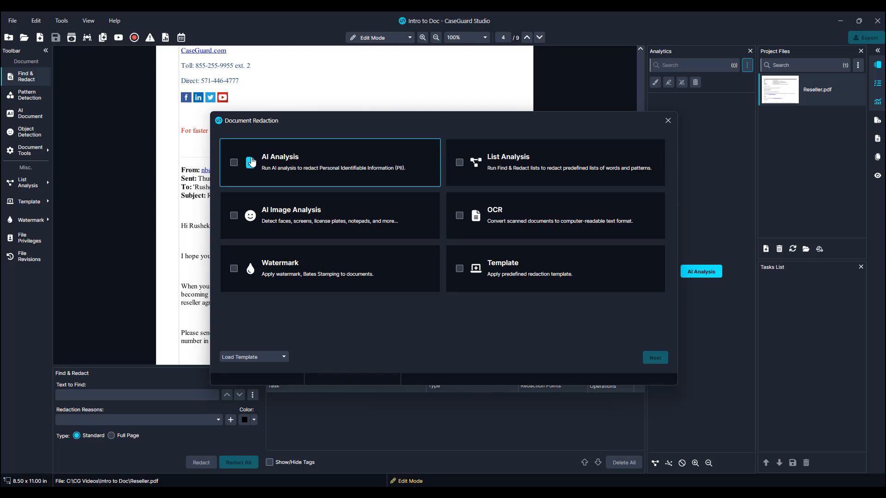
pyautogui.click(251, 161)
pyautogui.click(655, 358)
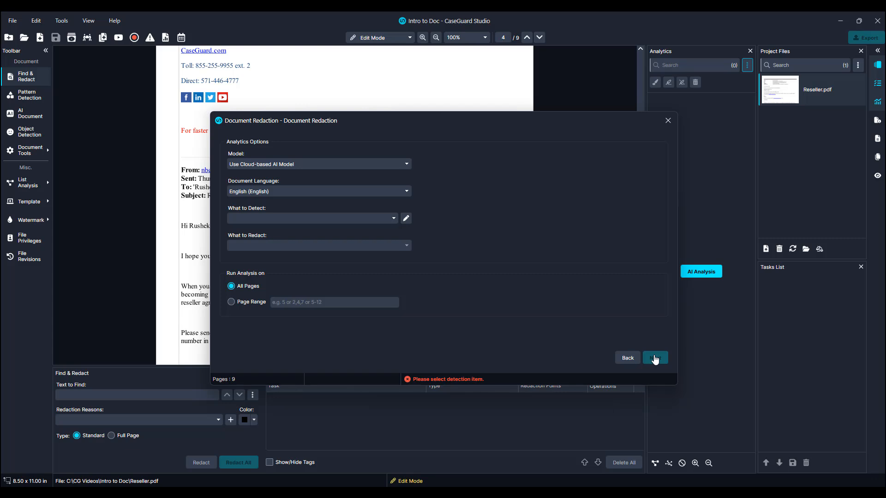
# Review the available AI models and document languages, keeping the cloud-based model and English.
pyautogui.click(348, 172)
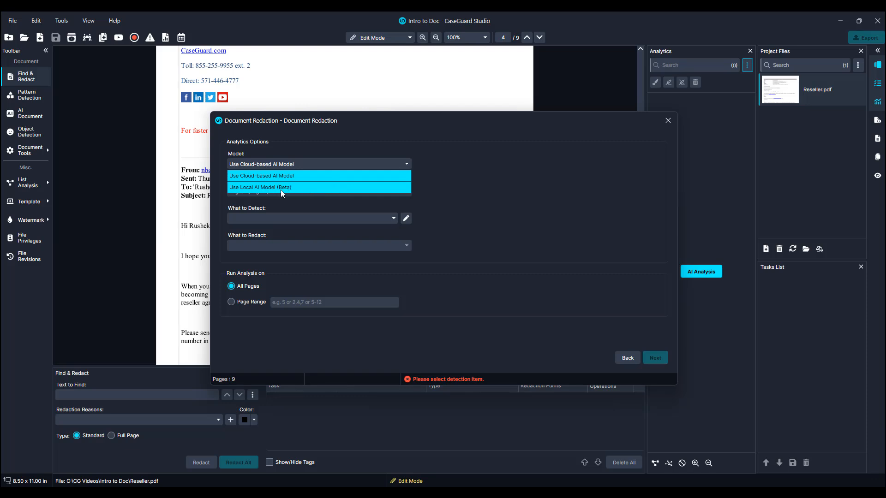
pyautogui.click(420, 194)
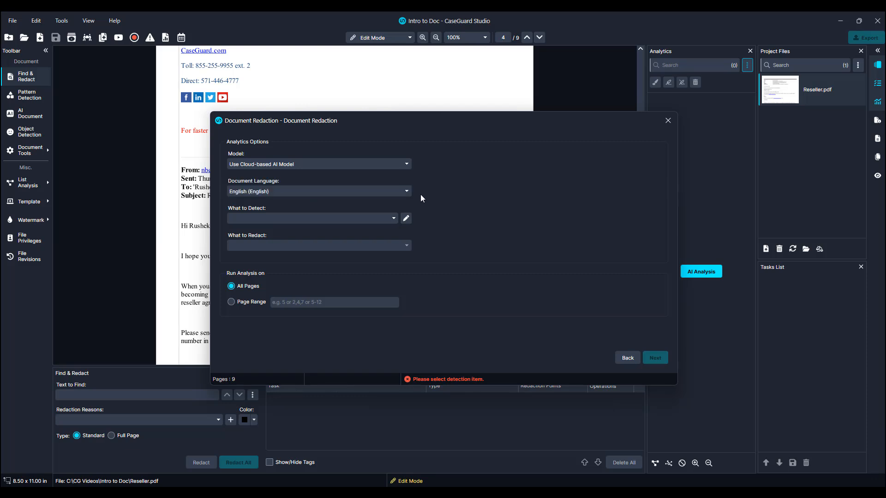
pyautogui.click(403, 197)
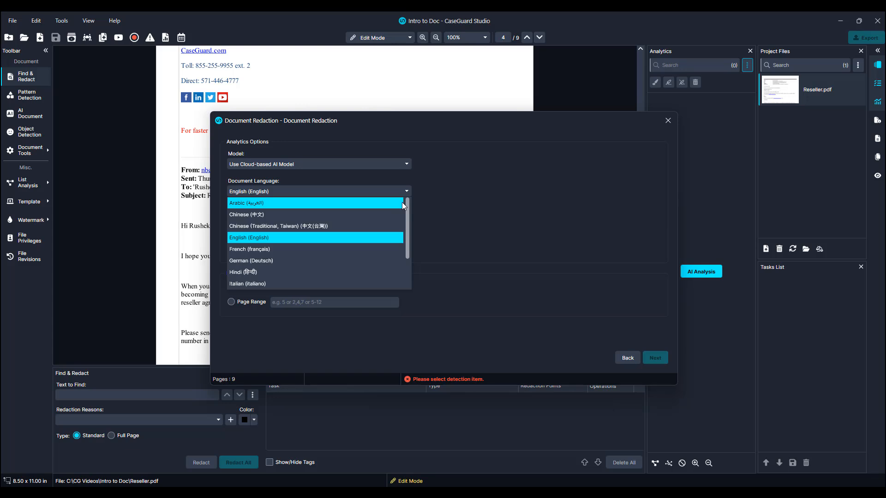
pyautogui.scroll(-2, 403, 203)
pyautogui.scroll(-1, 402, 206)
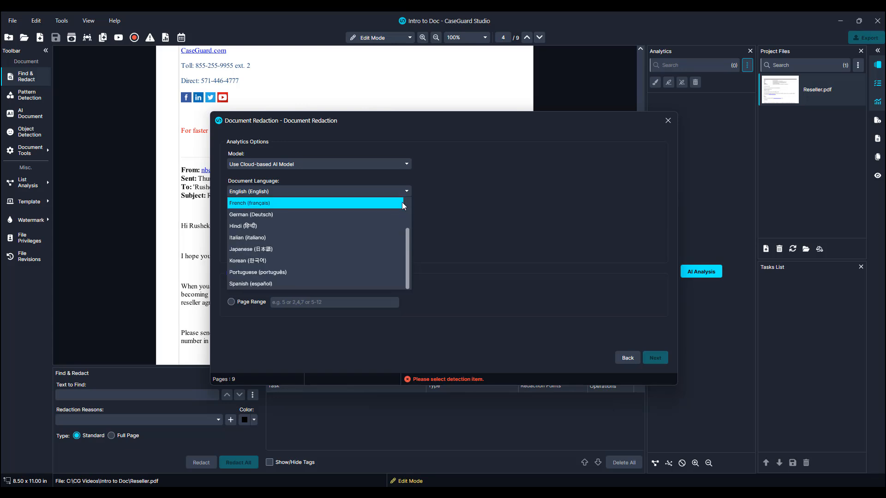
pyautogui.click(440, 209)
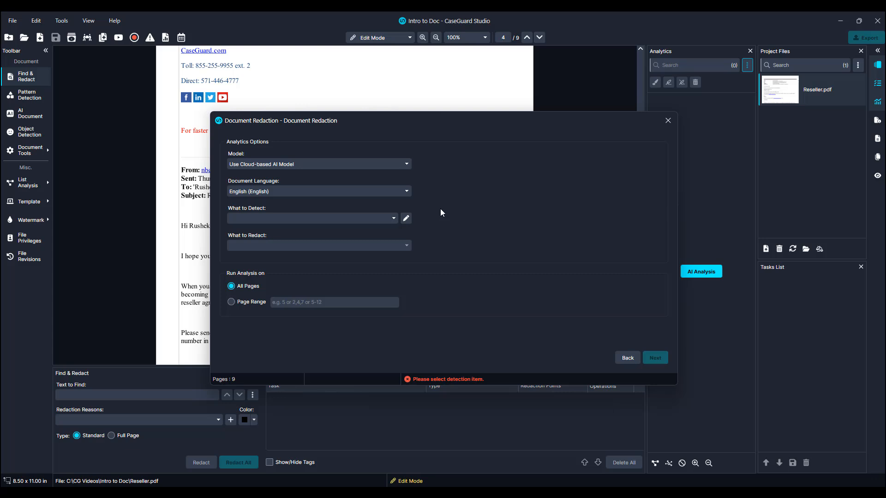
# Examine the full list of information types that the analysis can detect.
pyautogui.click(391, 220)
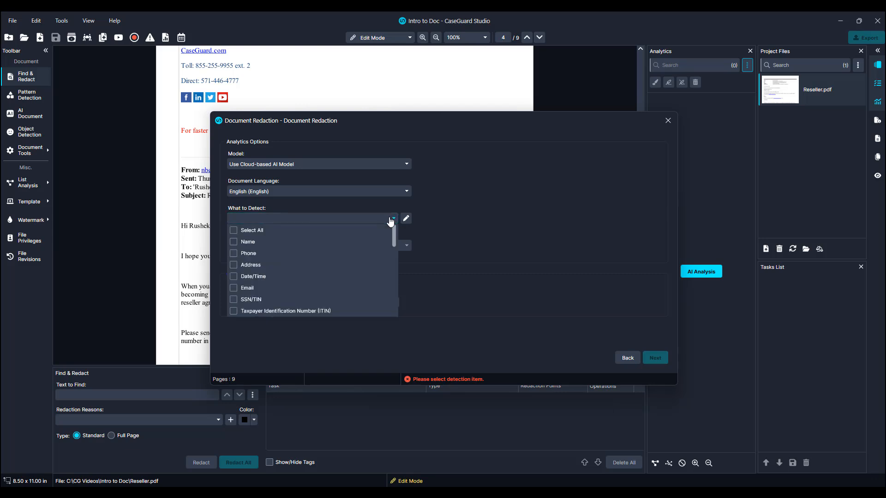
pyautogui.scroll(-2, 386, 228)
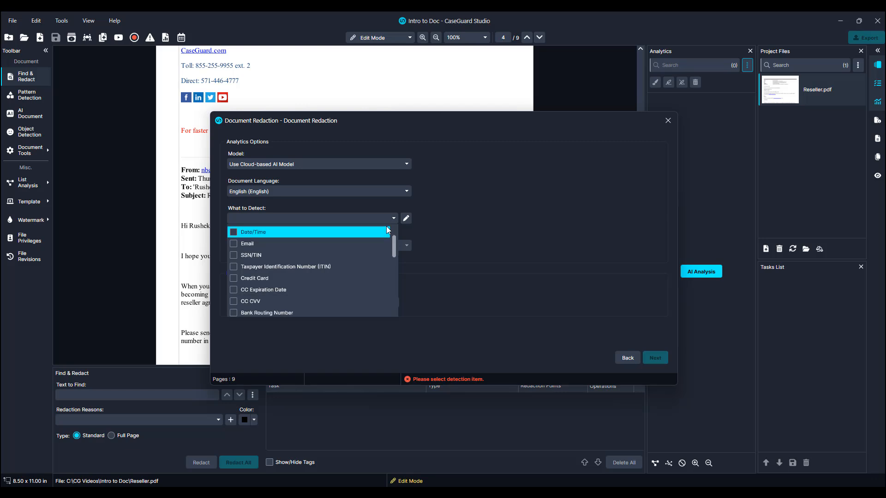
pyautogui.scroll(-1, 386, 227)
pyautogui.scroll(-1, 386, 228)
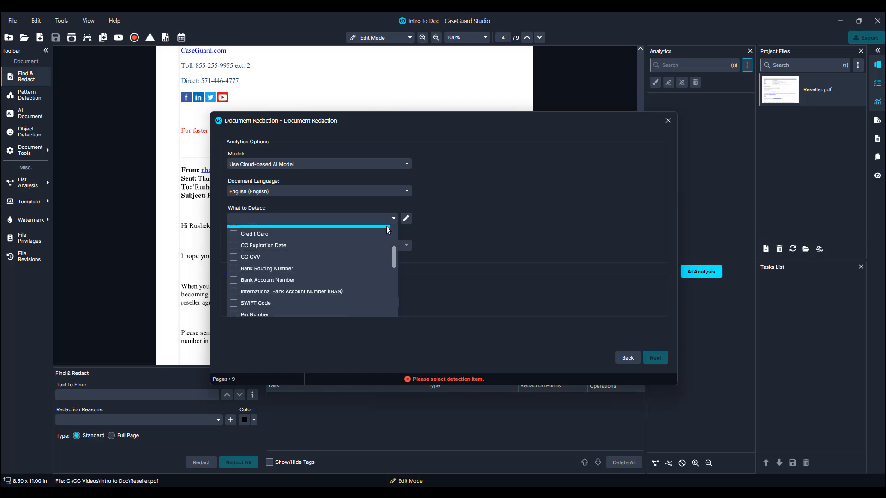
pyautogui.scroll(-1, 386, 228)
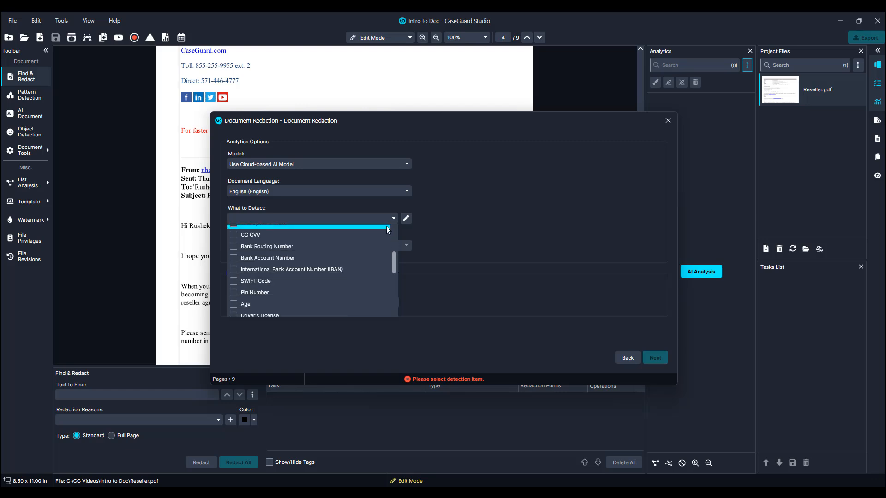
pyautogui.scroll(-3, 386, 226)
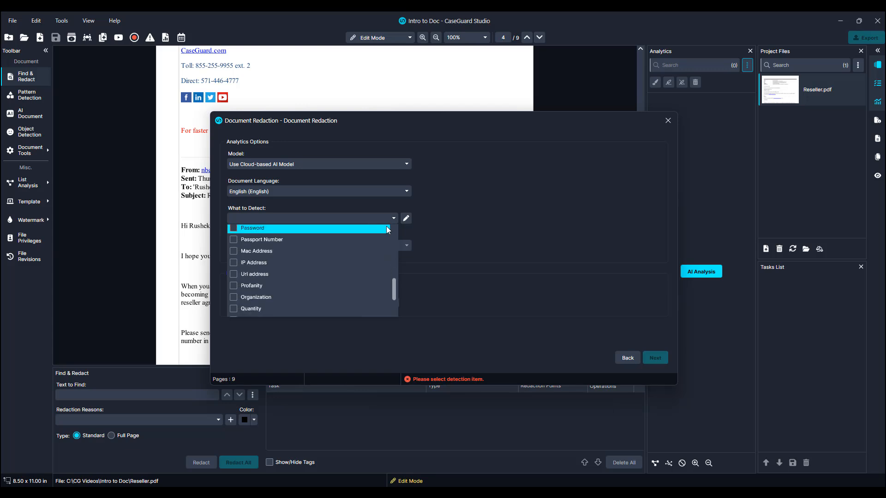
pyautogui.scroll(-3, 386, 226)
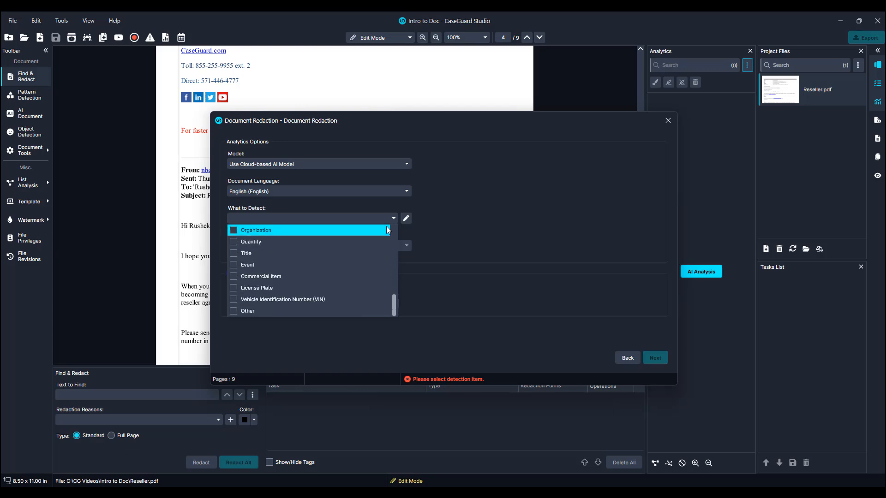
pyautogui.scroll(9, 386, 226)
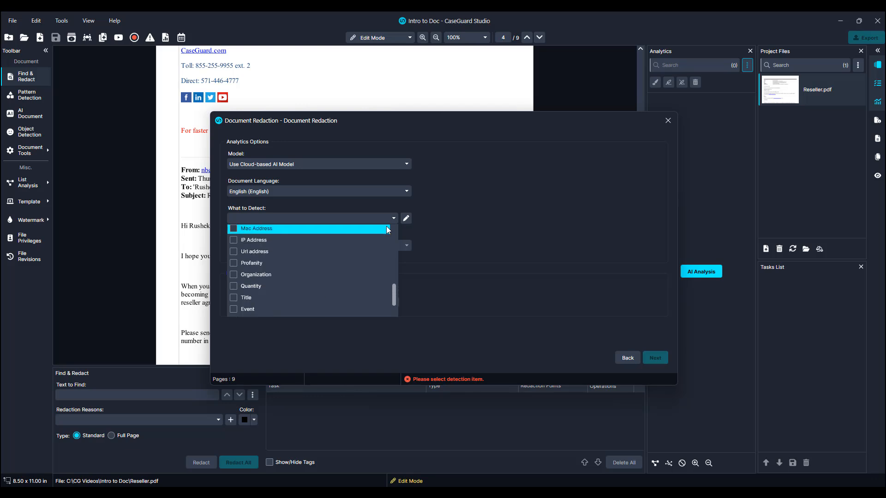
pyautogui.scroll(1, 386, 226)
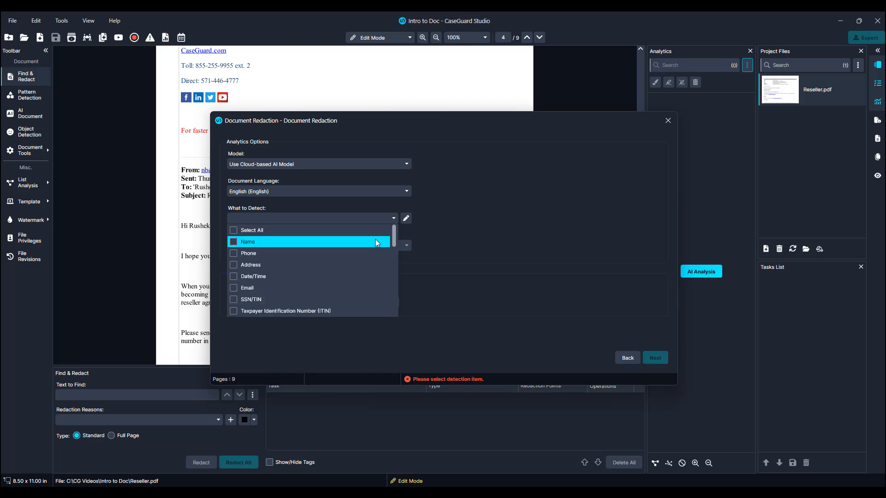
# Choose Name, Phone, Address, Email and SSN/TIN as the items to detect.
pyautogui.click(375, 239)
pyautogui.click(364, 252)
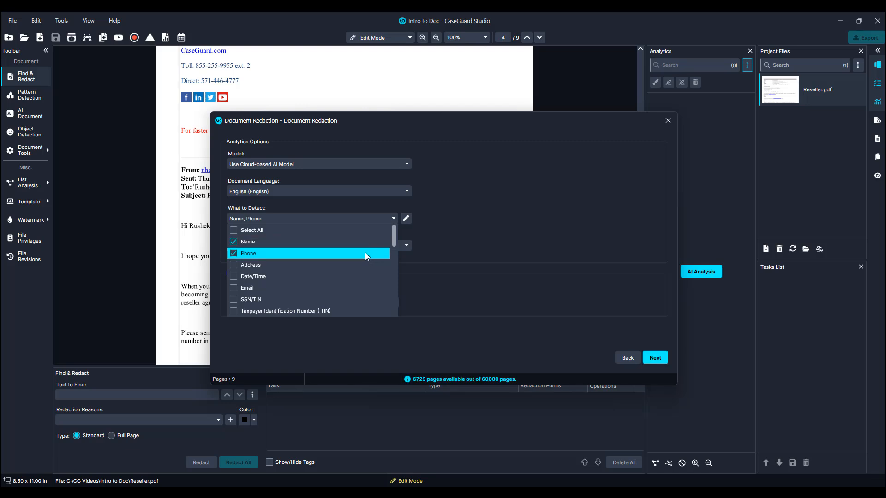
pyautogui.click(361, 262)
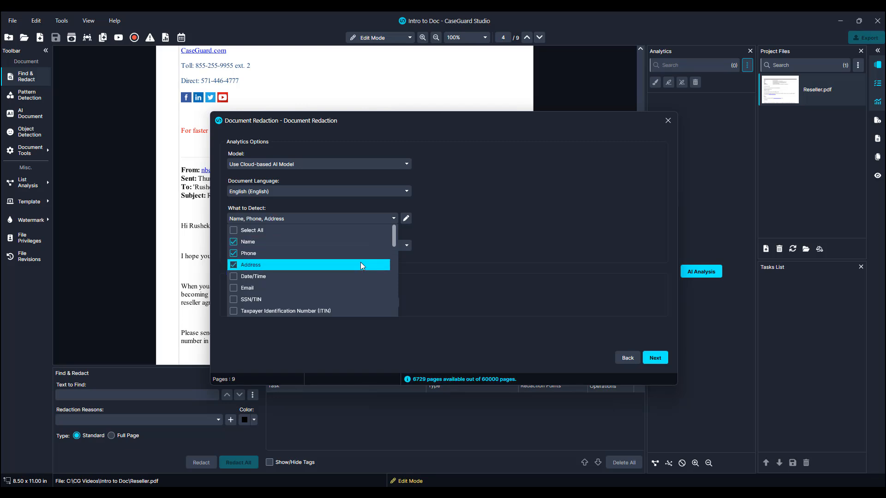
pyautogui.click(352, 290)
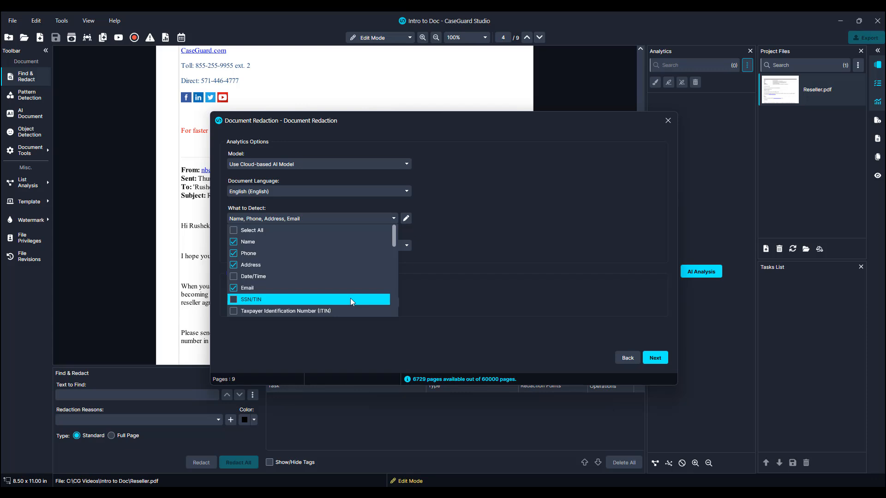
pyautogui.click(350, 298)
pyautogui.scroll(-2, 356, 283)
pyautogui.scroll(-5, 358, 286)
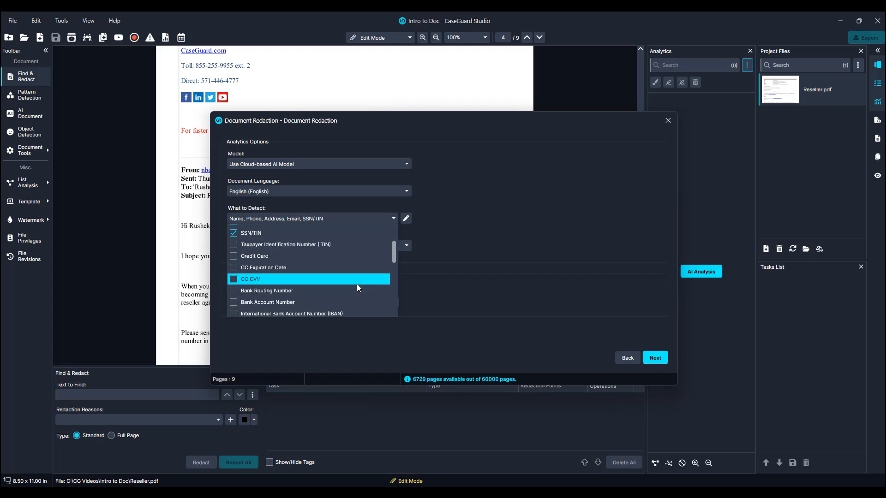
pyautogui.scroll(-5, 356, 284)
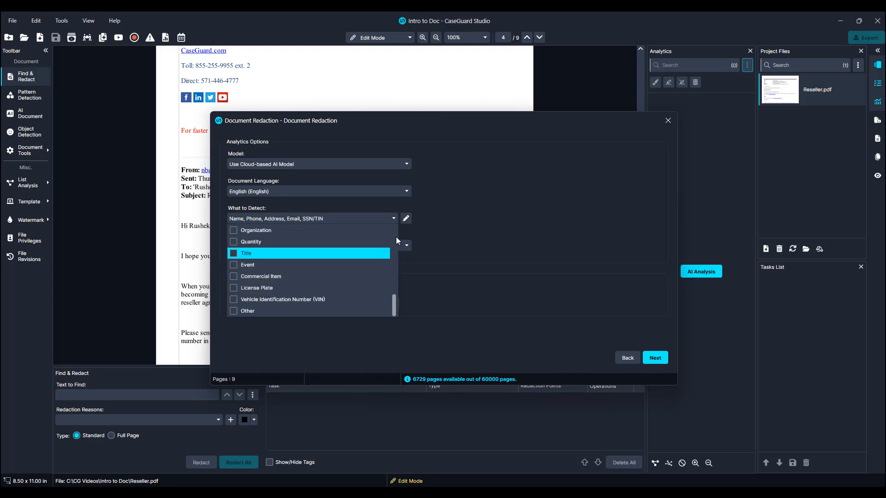
pyautogui.click(426, 223)
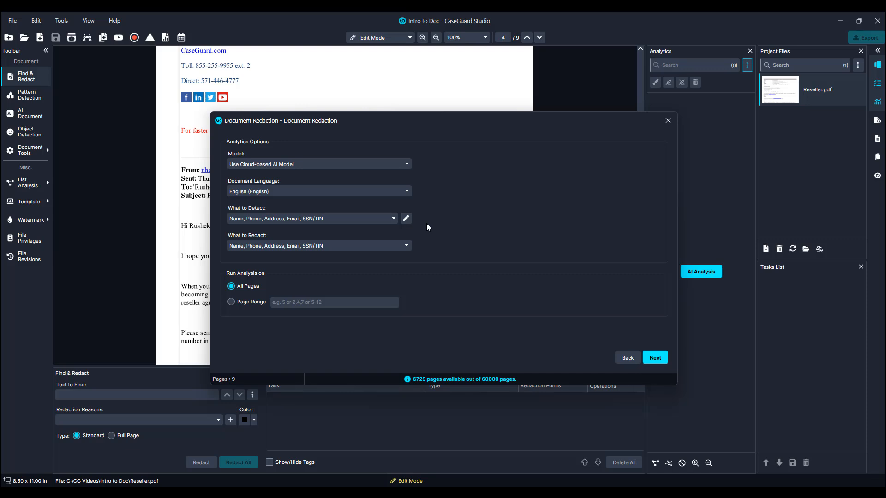
# Exclude Name from the items to redact and apply the AI text analysis to all pages.
pyautogui.click(375, 248)
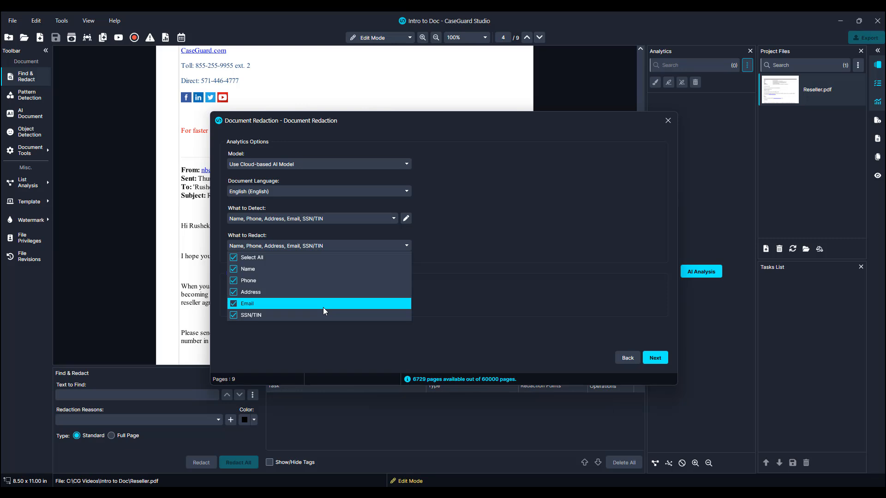
pyautogui.click(314, 269)
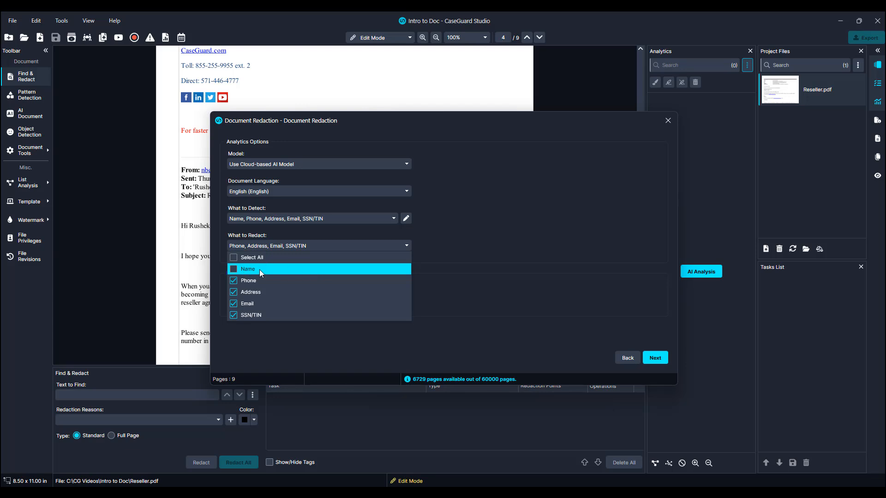
pyautogui.click(420, 265)
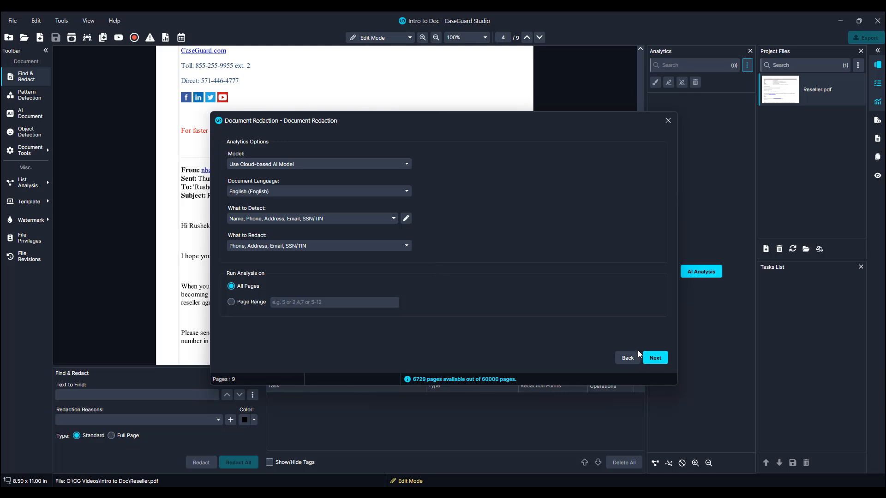
pyautogui.click(654, 359)
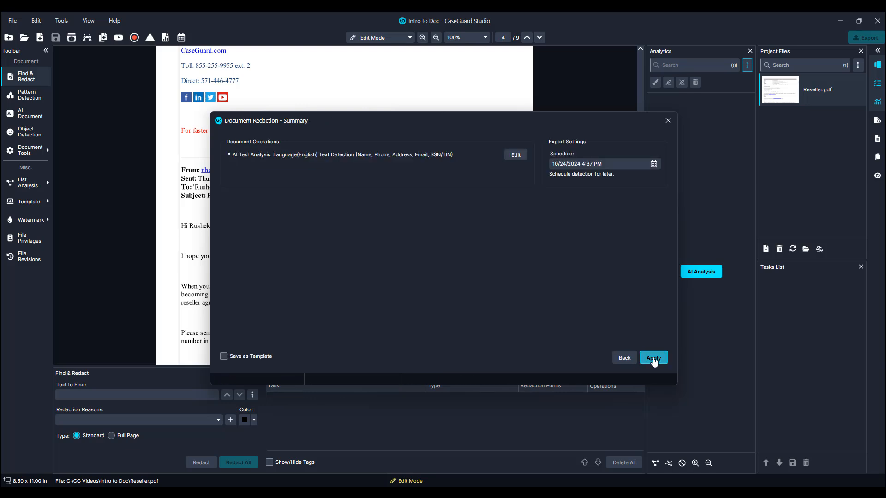
pyautogui.click(653, 358)
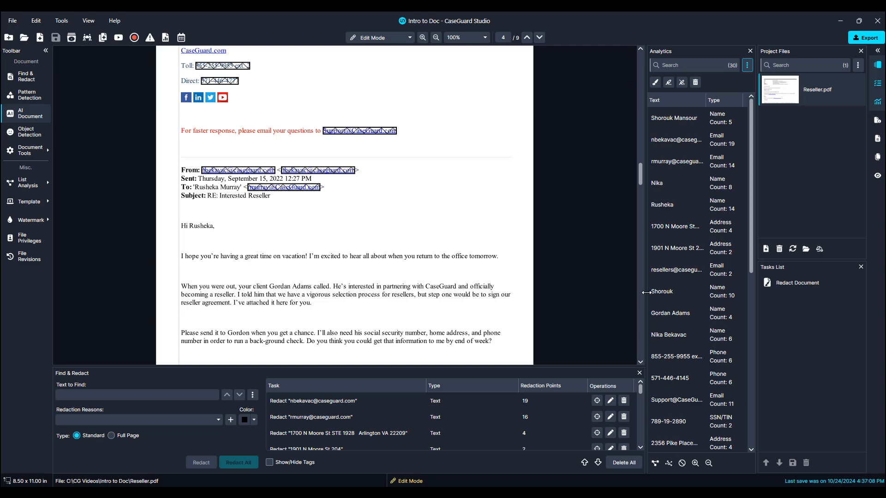
# Widen the analytics results area and filter the detections to those whose type equals Name.
pyautogui.moveTo(645, 292); pyautogui.dragTo(591, 299)
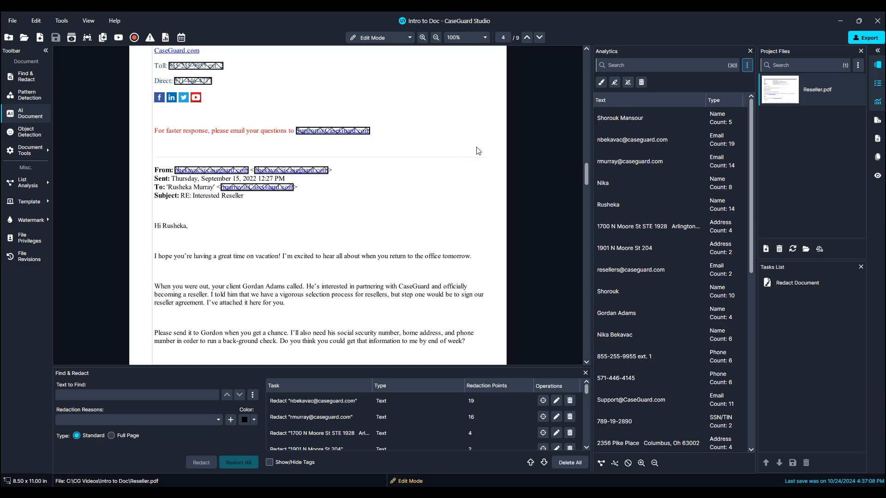
pyautogui.click(614, 67)
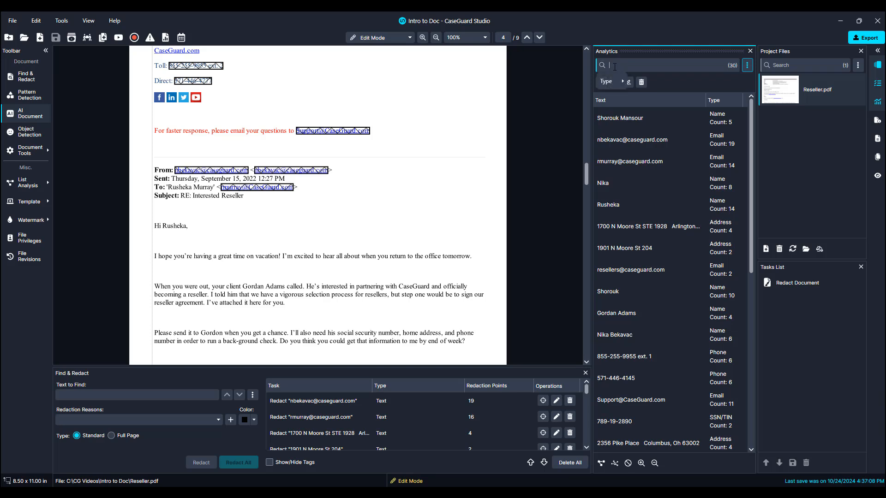
pyautogui.moveTo(612, 81)
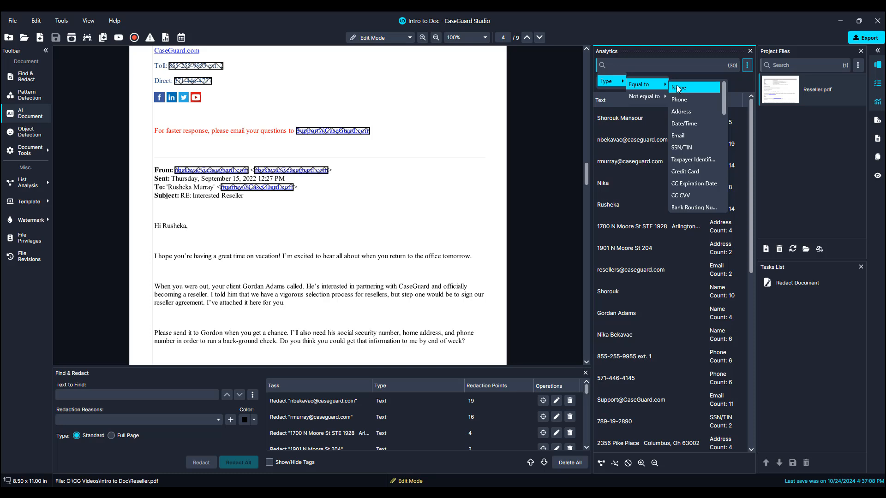
pyautogui.click(676, 86)
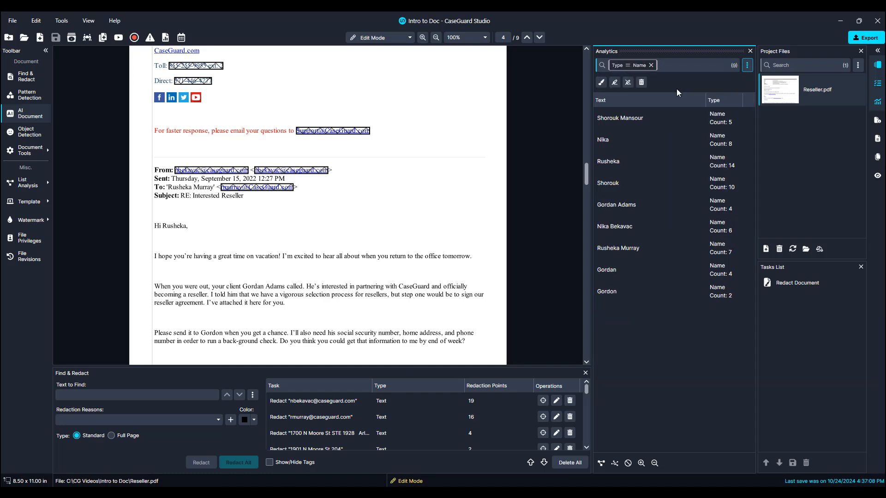
# Block the customer care member's first name and full name from being detected in all future files.
pyautogui.moveTo(666, 161)
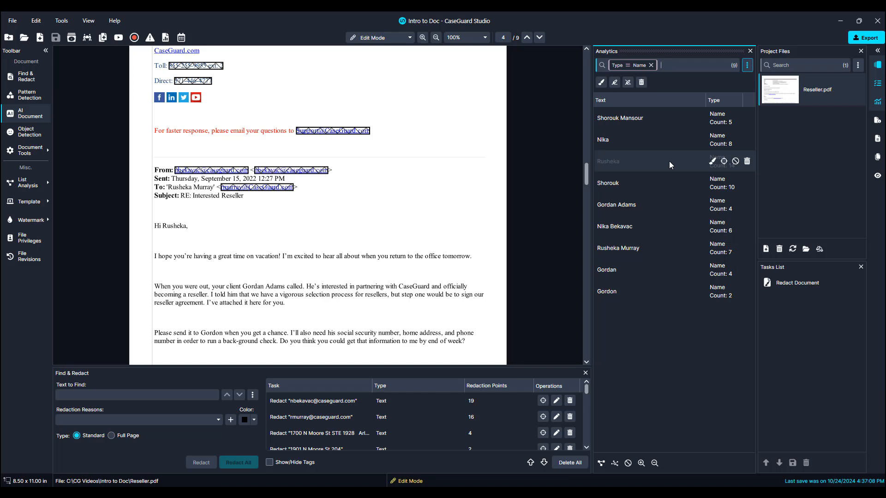
pyautogui.click(734, 163)
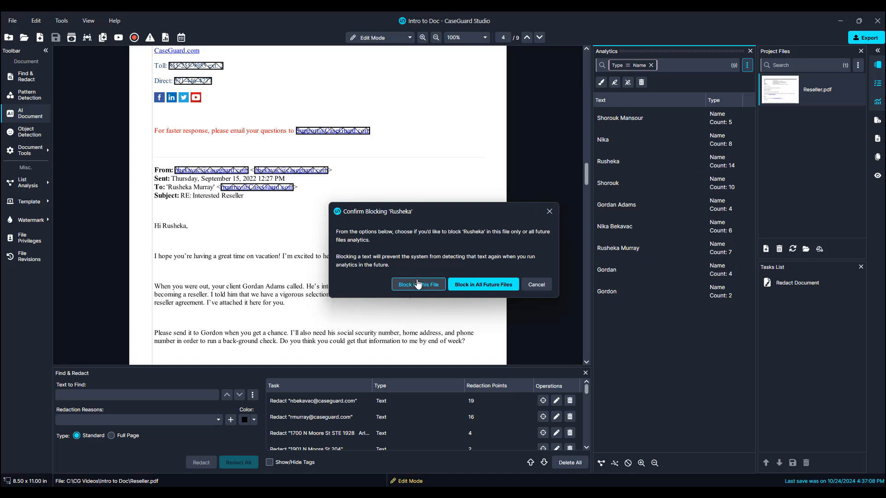
pyautogui.click(466, 285)
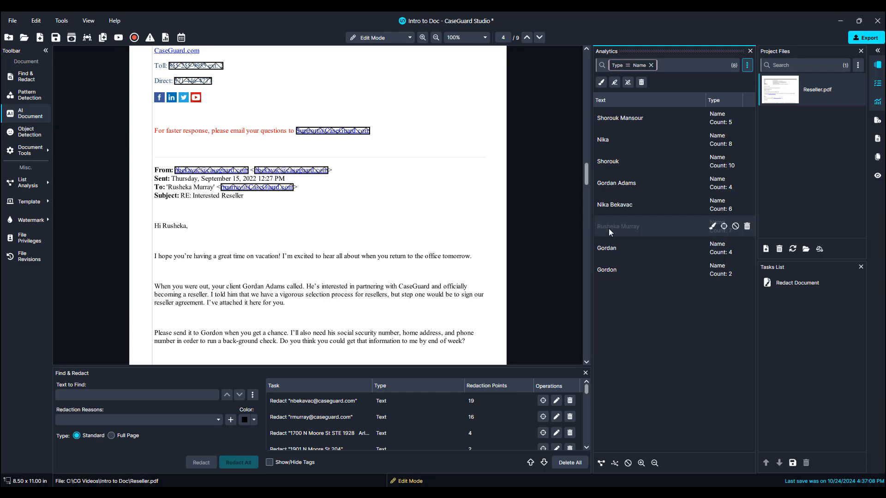
pyautogui.click(735, 226)
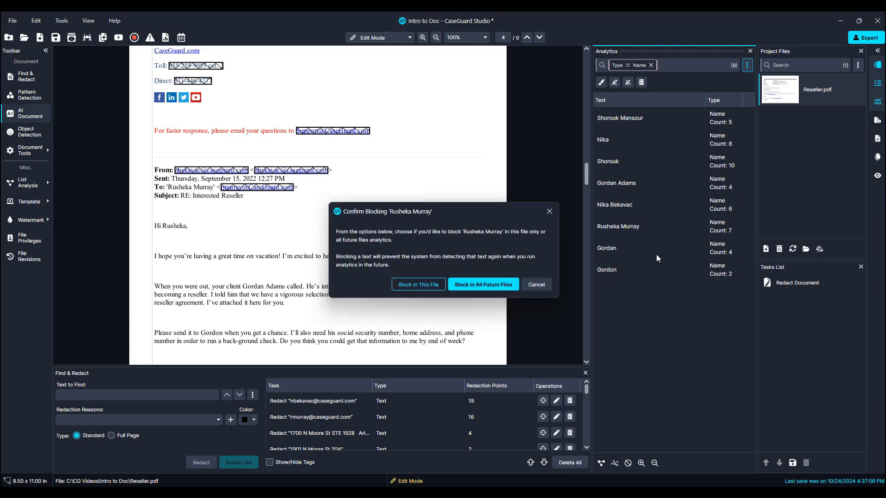
pyautogui.click(492, 285)
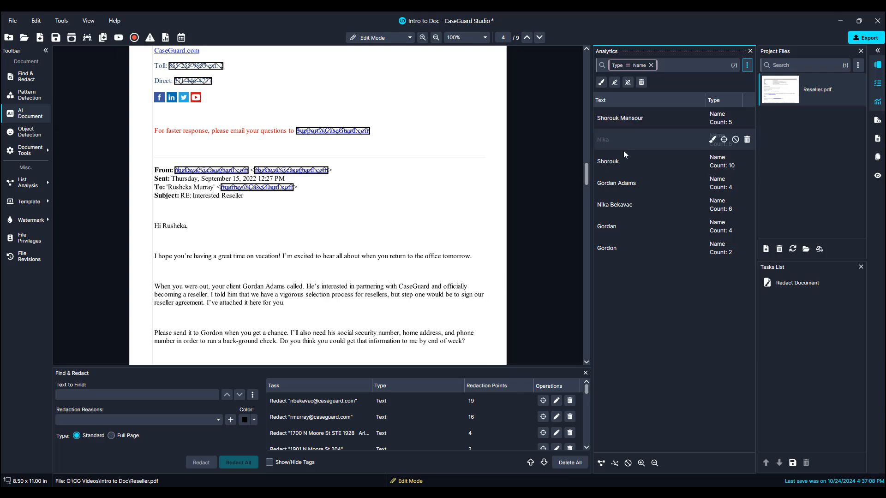
# Redact all remaining detected names in the filtered results with reason GC § 7922.000.
pyautogui.moveTo(618, 227)
pyautogui.moveTo(619, 246)
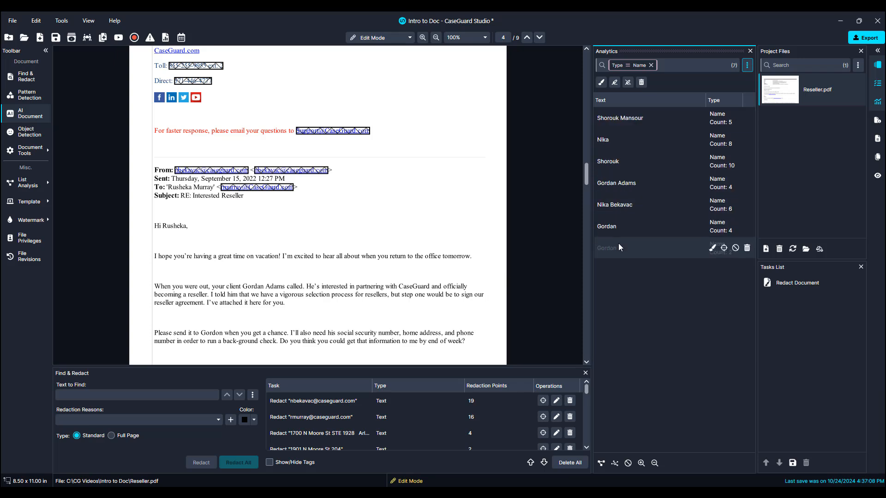
pyautogui.click(601, 83)
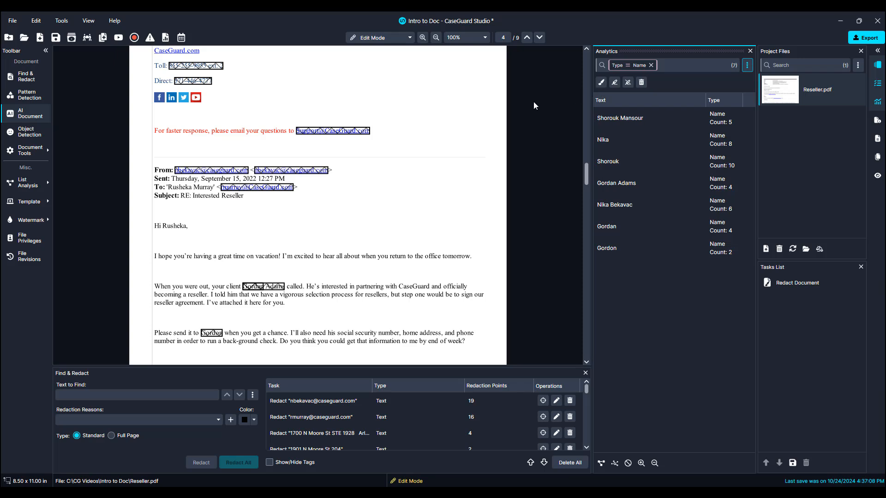
# Switch the document to Preview Mode and examine the name redactions and their stated reason on pages 4 back to 2.
pyautogui.click(360, 132)
pyautogui.click(384, 46)
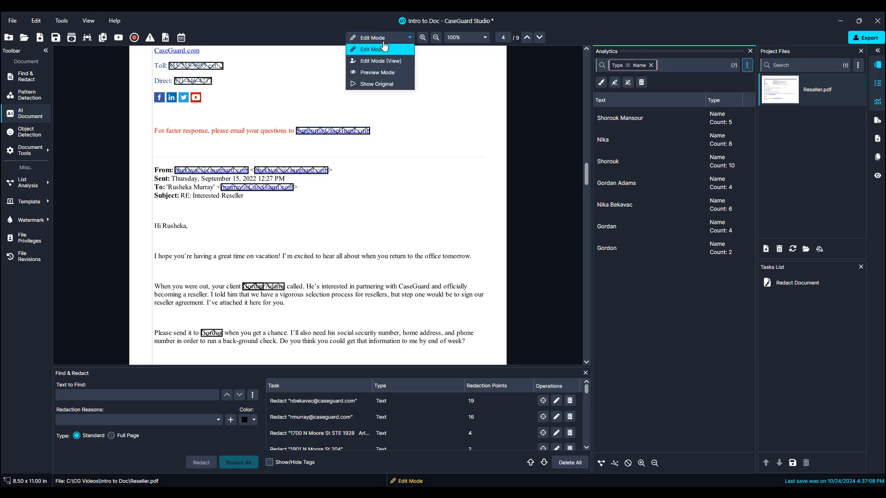
pyautogui.click(383, 71)
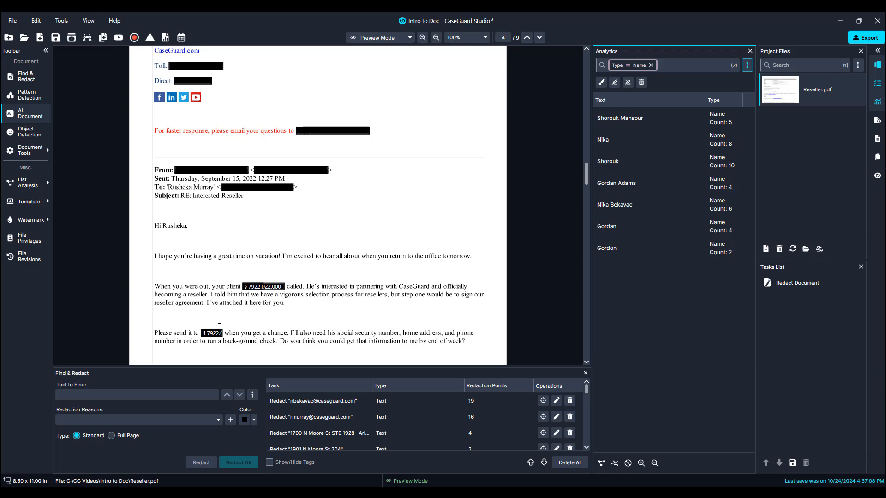
pyautogui.moveTo(217, 329)
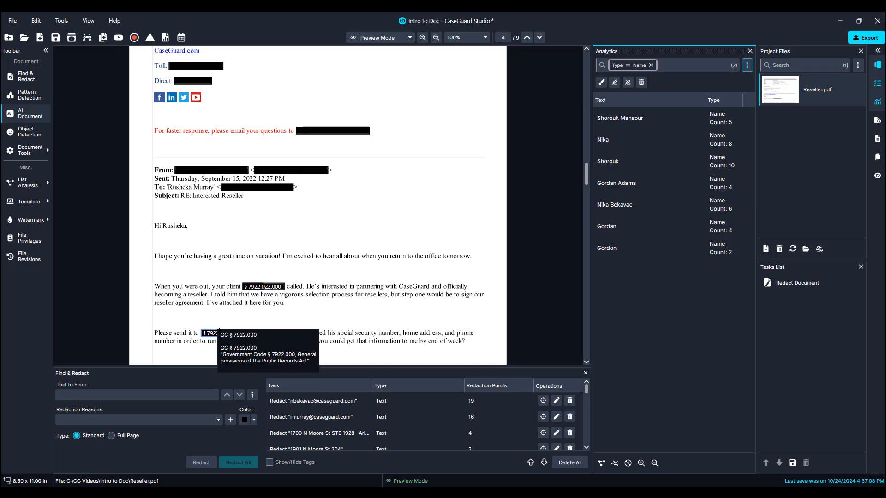
pyautogui.scroll(10, 219, 330)
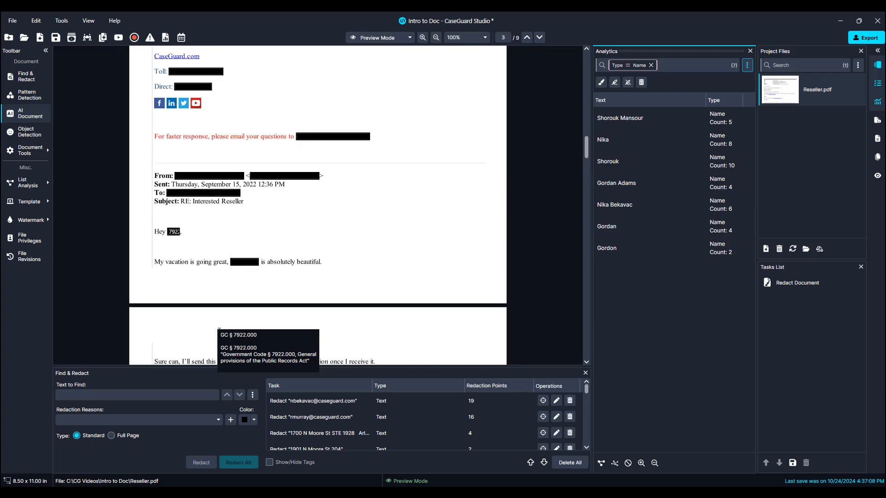
pyautogui.scroll(8, 219, 330)
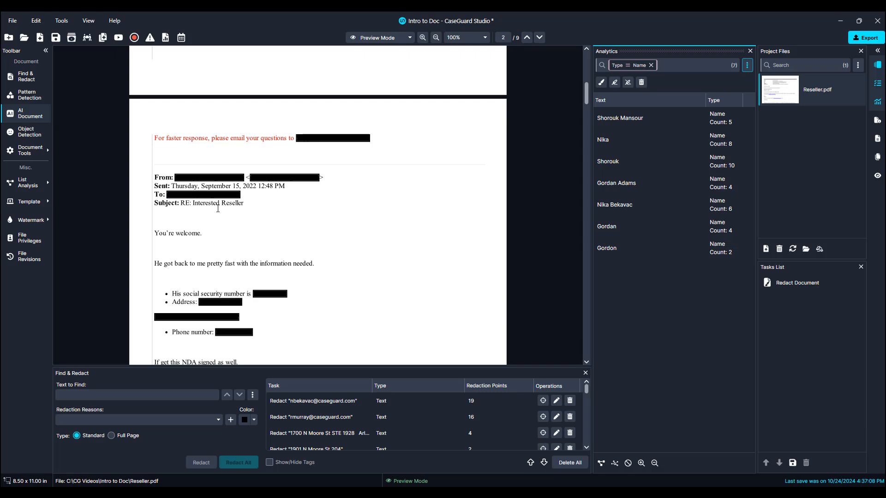
# Start Find & Redact and take "Interested Reseller" from the email's subject line as the text to find.
pyautogui.click(32, 81)
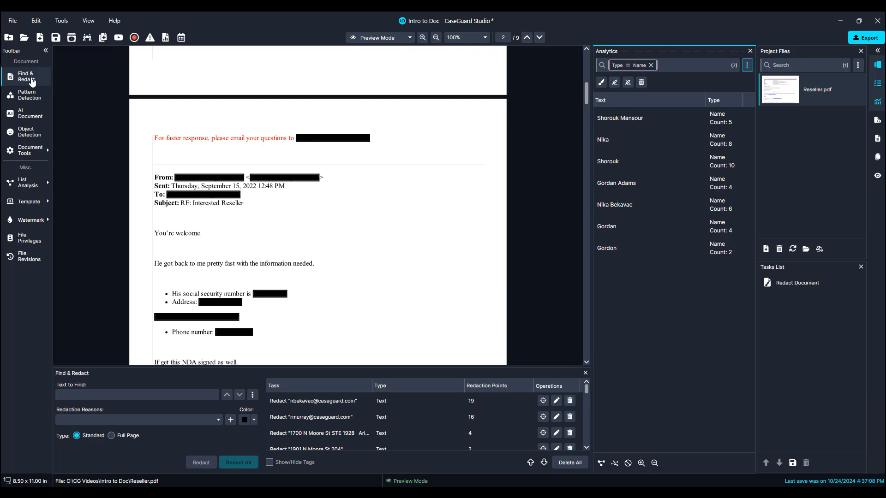
pyautogui.click(75, 398)
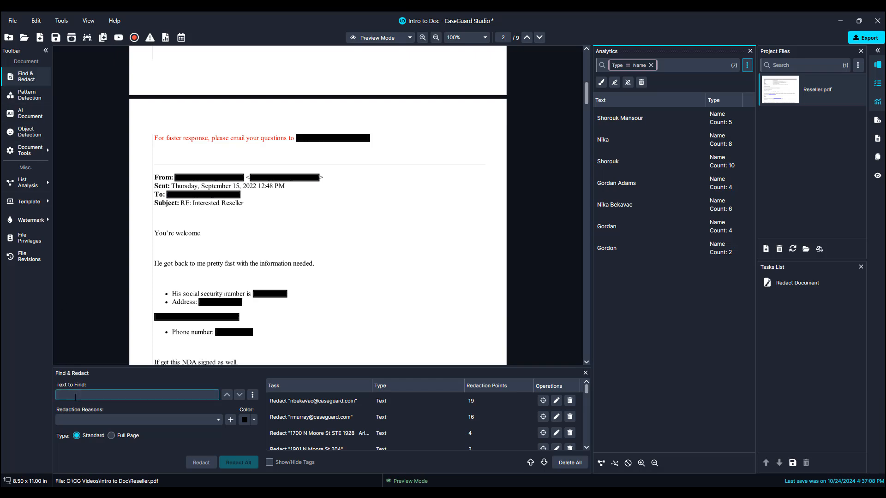
pyautogui.click(170, 257)
pyautogui.moveTo(193, 204); pyautogui.dragTo(246, 207)
pyautogui.click(203, 395)
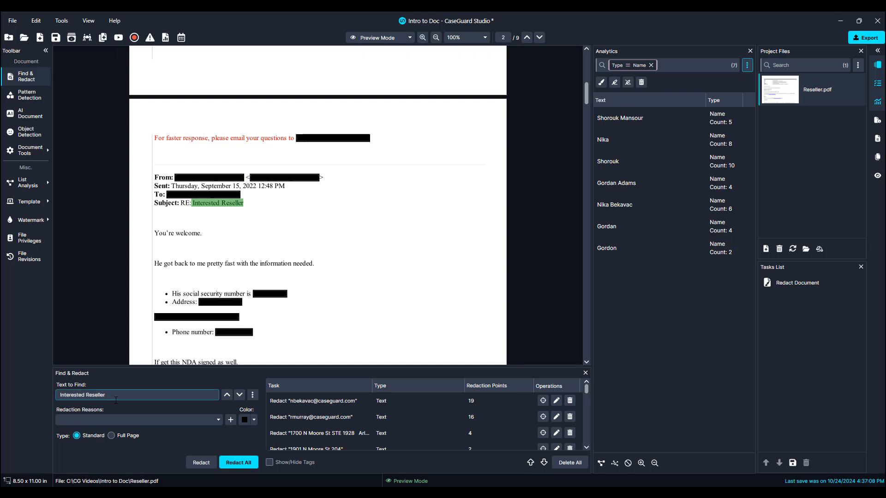
# Assign PC § 832.7(b)(6)(D) as the redaction reason for the found text.
pyautogui.click(115, 419)
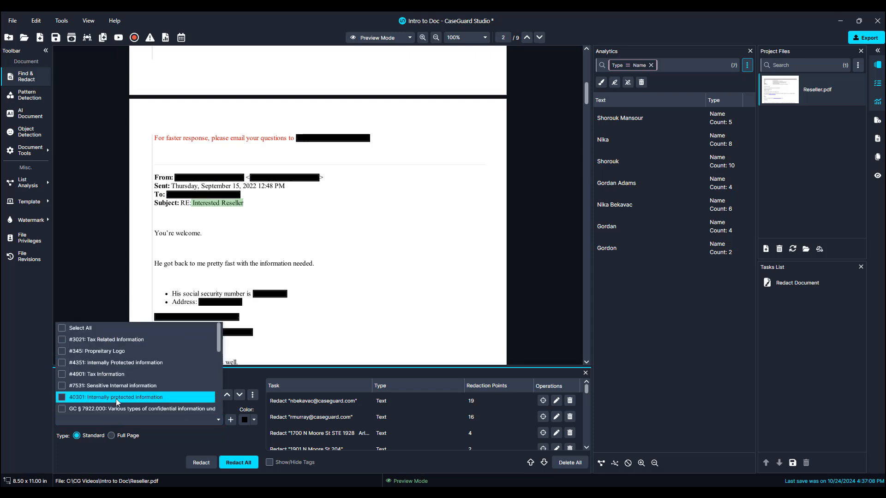
pyautogui.scroll(-6, 115, 399)
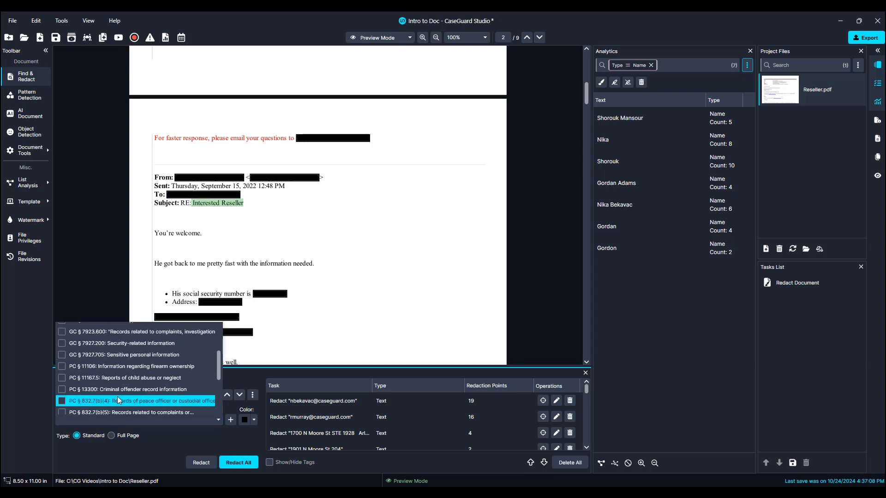
pyautogui.scroll(-1, 117, 399)
pyautogui.click(117, 397)
pyautogui.click(151, 442)
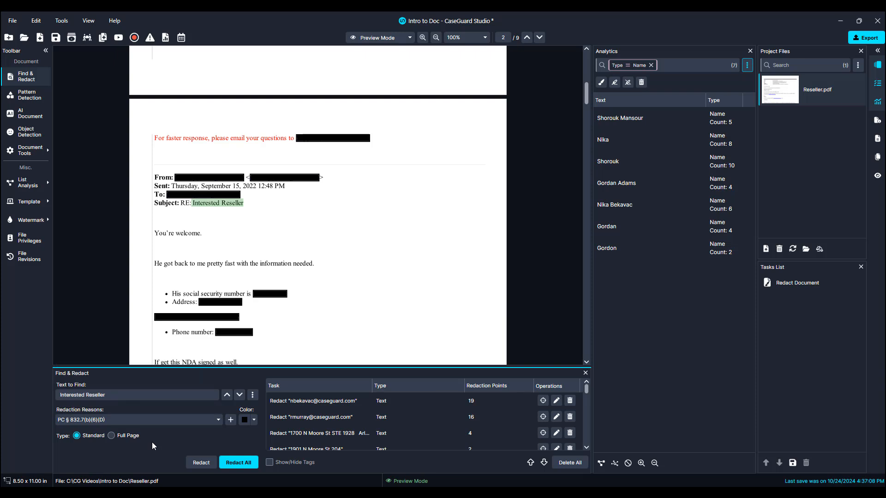
# Set the redaction color to red, redact every occurrence of "Interested Reseller" and check the subject lines on pages 2 and 3.
pyautogui.click(244, 420)
pyautogui.click(248, 405)
pyautogui.click(243, 466)
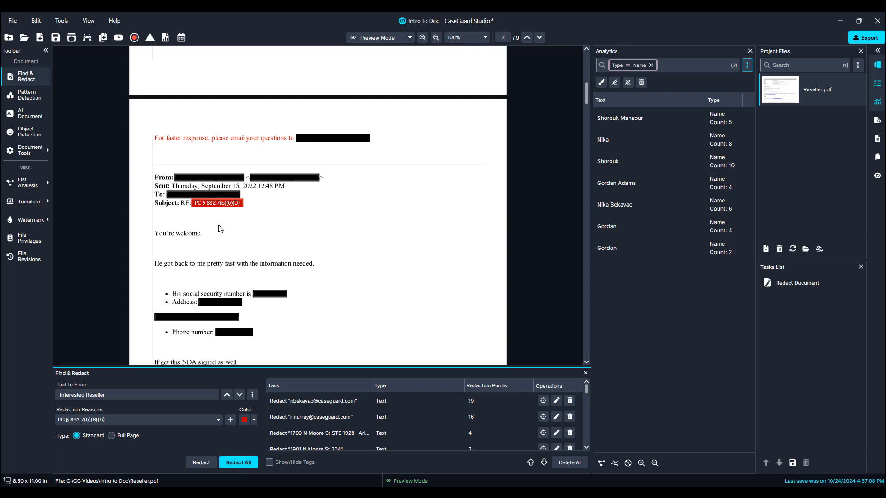
pyautogui.moveTo(218, 204)
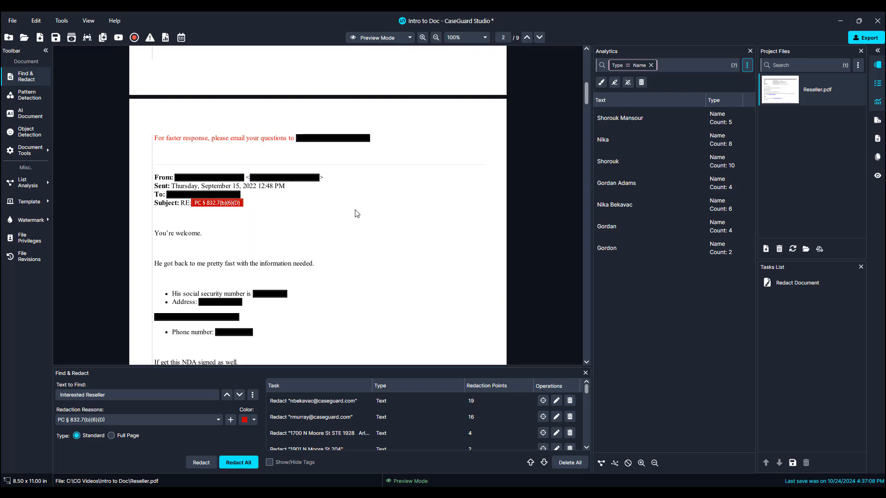
pyautogui.scroll(-5, 356, 213)
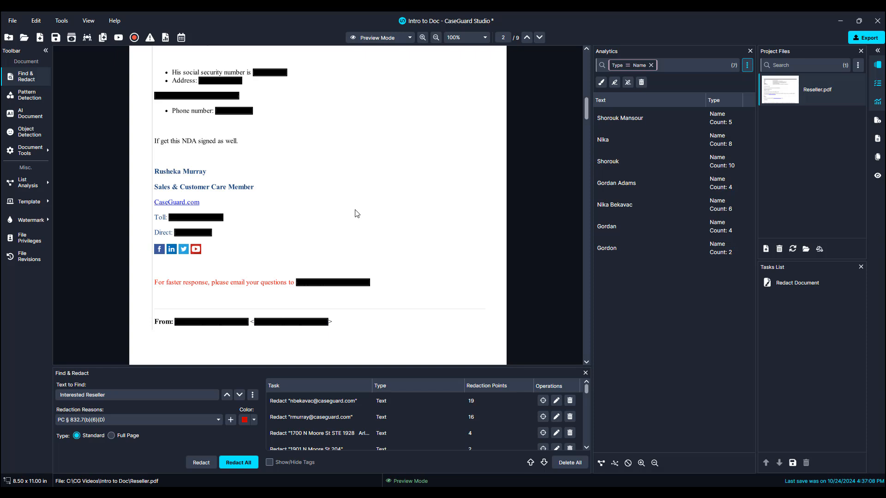
pyautogui.scroll(-5, 357, 213)
pyautogui.scroll(-1, 357, 213)
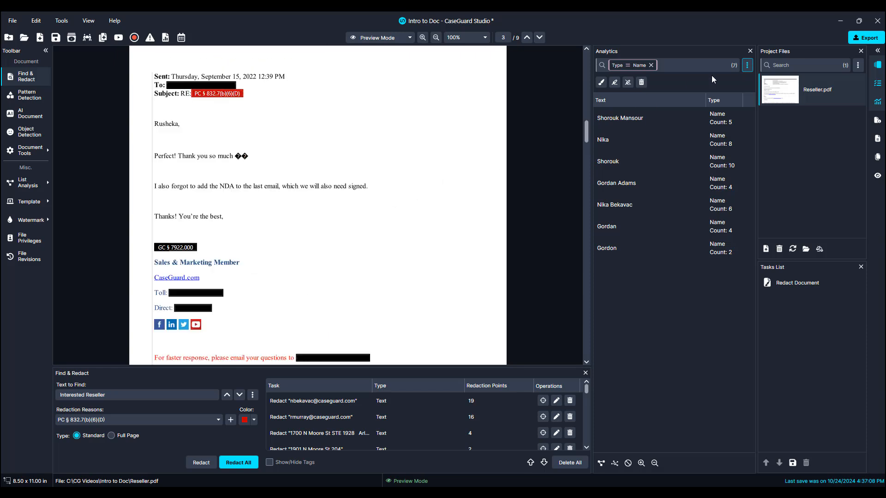
# Export the redacted document as Reseller_Redacted.pdf and open the exported copy from the project files.
pyautogui.click(853, 40)
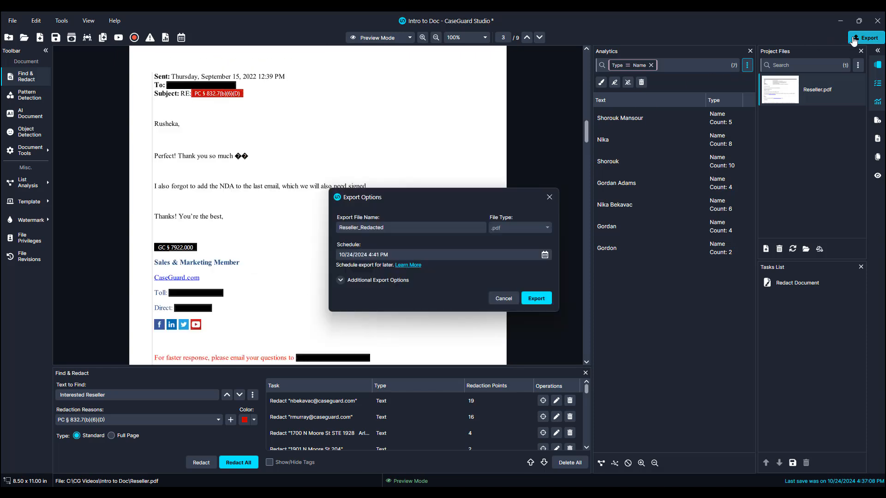
pyautogui.click(539, 296)
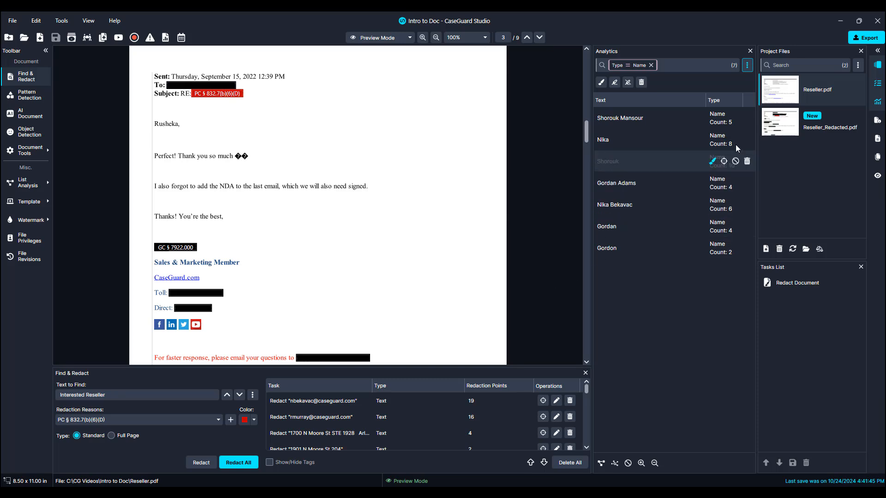
pyautogui.doubleClick(773, 131)
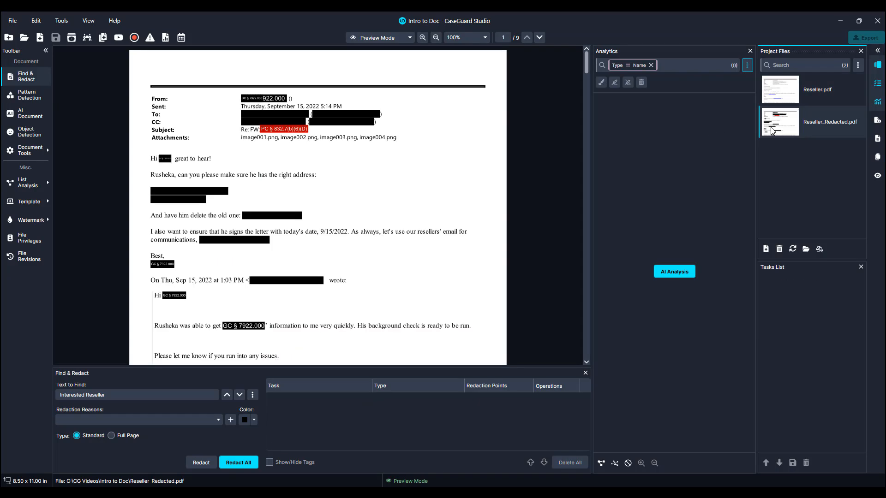
pyautogui.scroll(-5, 518, 180)
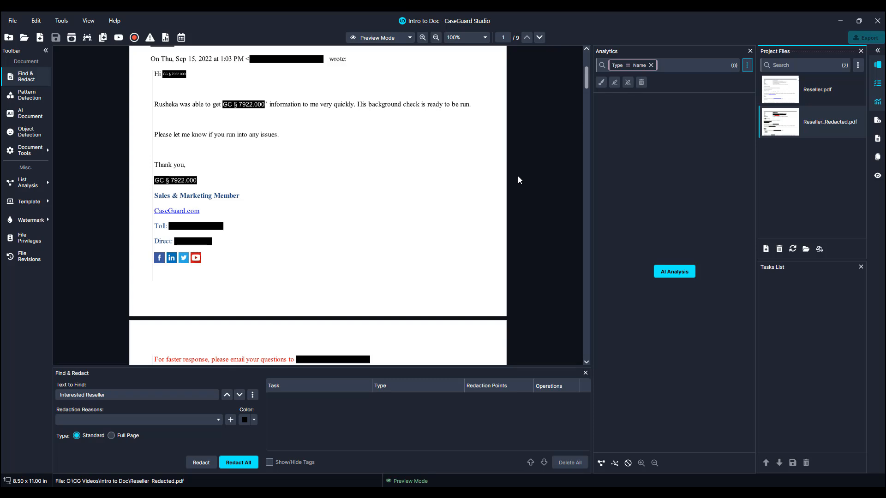
# Open Reseller_Redacted.pdf from the project folder in Adobe Acrobat and examine the comments stating each redaction reason.
pyautogui.click(806, 250)
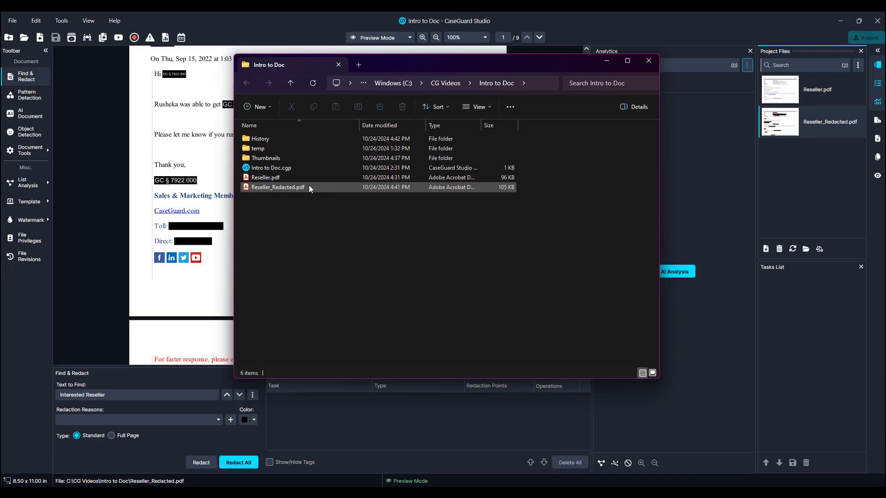
pyautogui.click(286, 190)
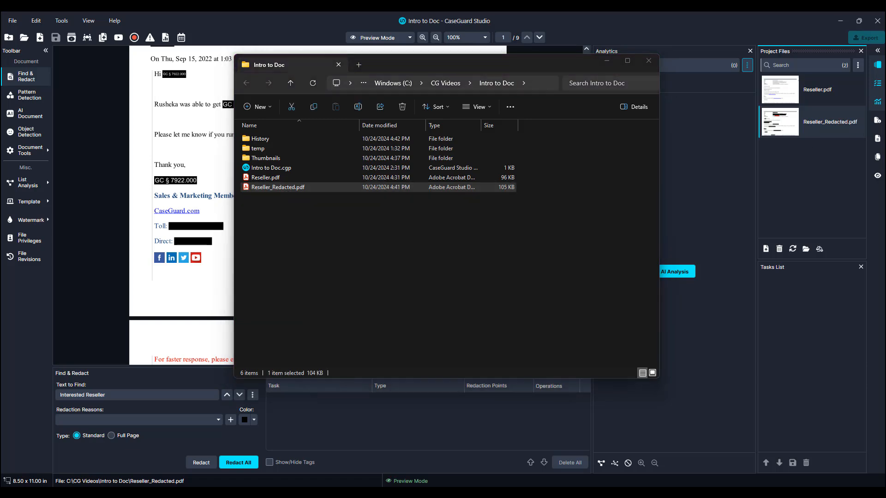
pyautogui.moveTo(885, 277); pyautogui.dragTo(339, 12)
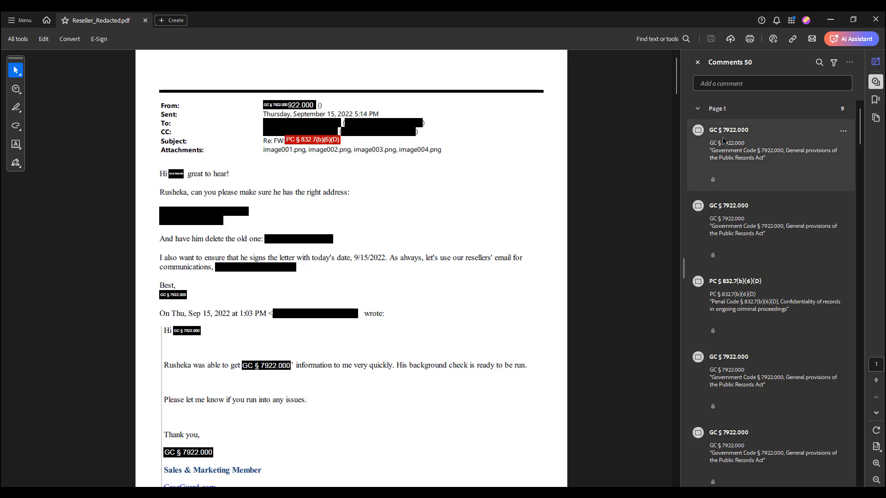
pyautogui.scroll(-3, 723, 140)
pyautogui.scroll(-2, 723, 140)
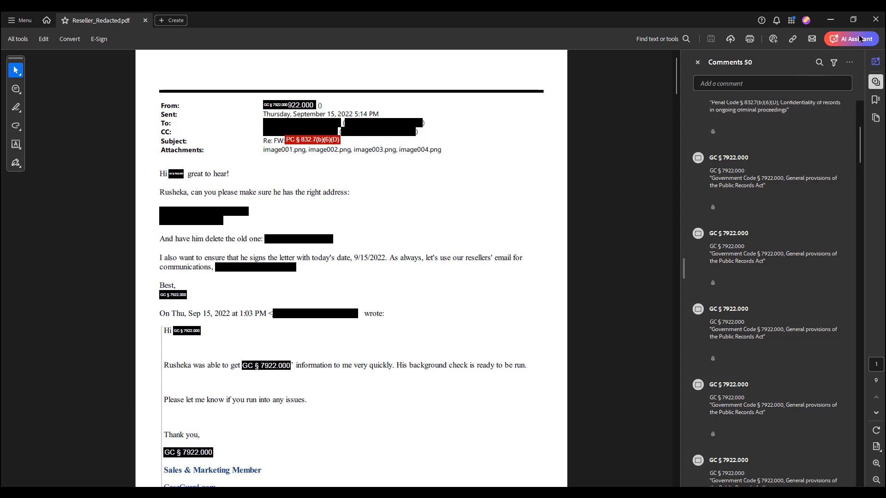
# Close Acrobat and the project folder, return to Reseller.pdf in CaseGuard Studio and review its redactions back to page 1.
pyautogui.click(875, 20)
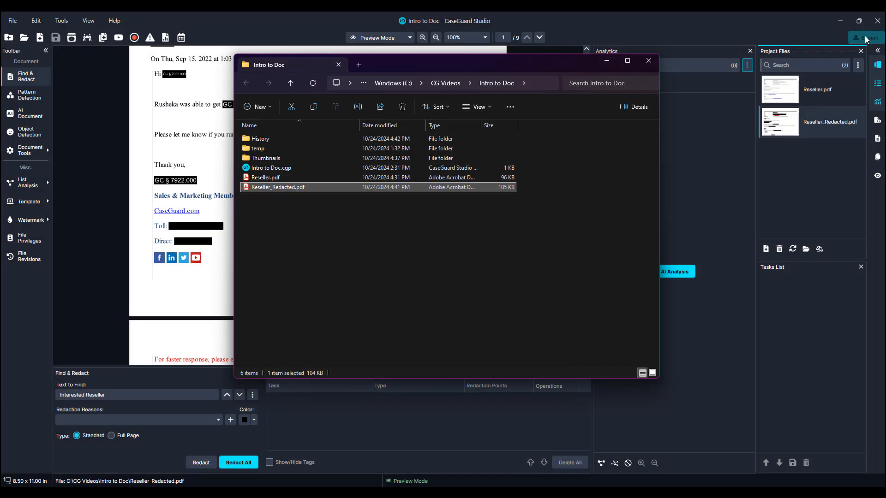
pyautogui.click(648, 60)
pyautogui.click(782, 88)
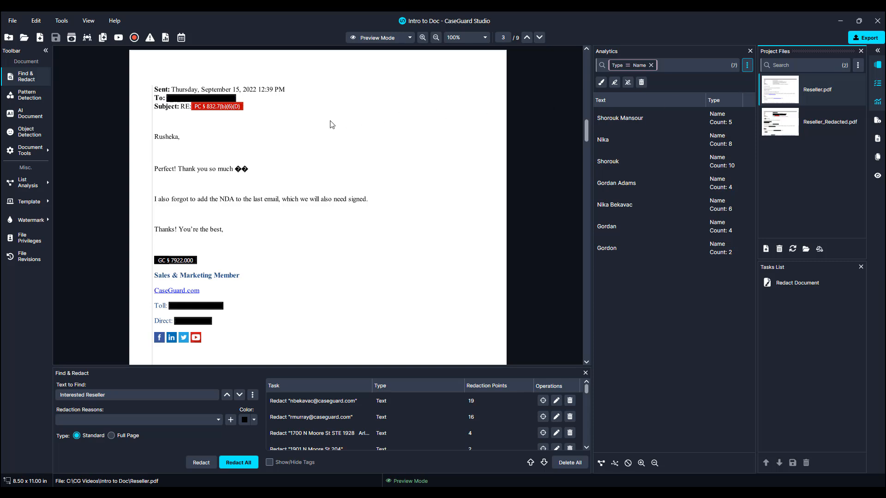
pyautogui.click(232, 108)
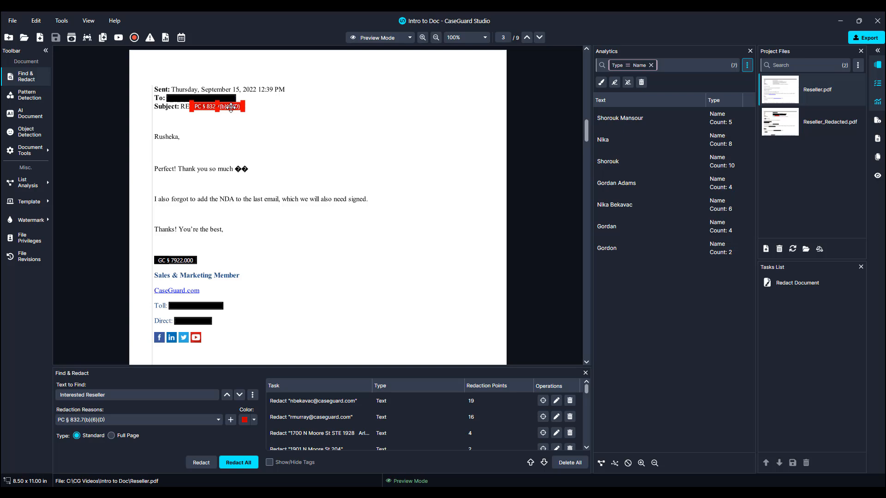
pyautogui.scroll(10, 232, 108)
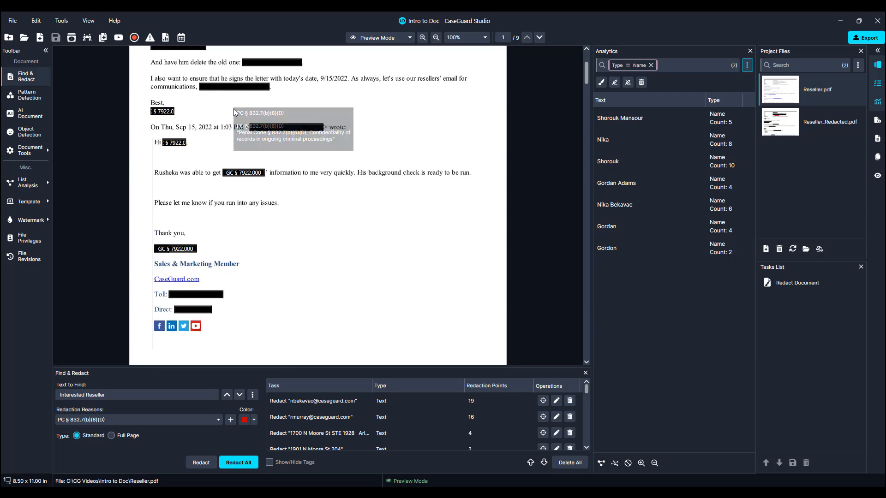
pyautogui.scroll(3, 234, 111)
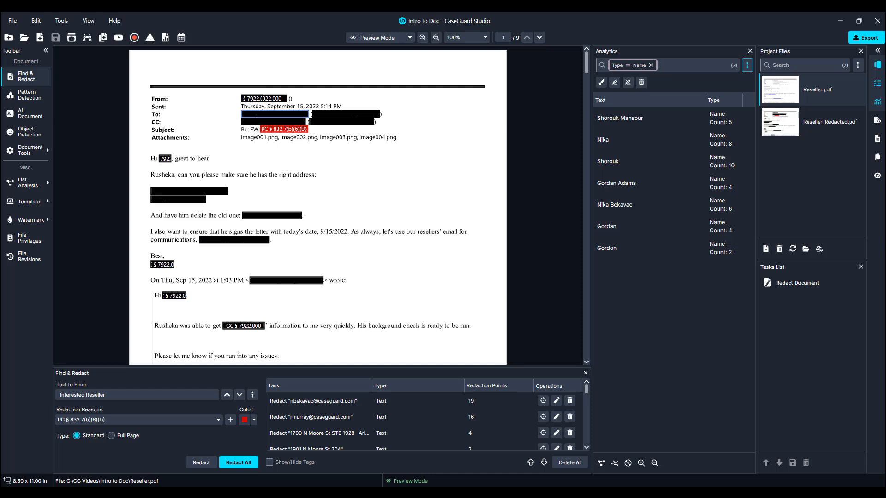
# Delete the "Interested Reseller" redaction task and check the subject line on page 3.
pyautogui.doubleClick(277, 131)
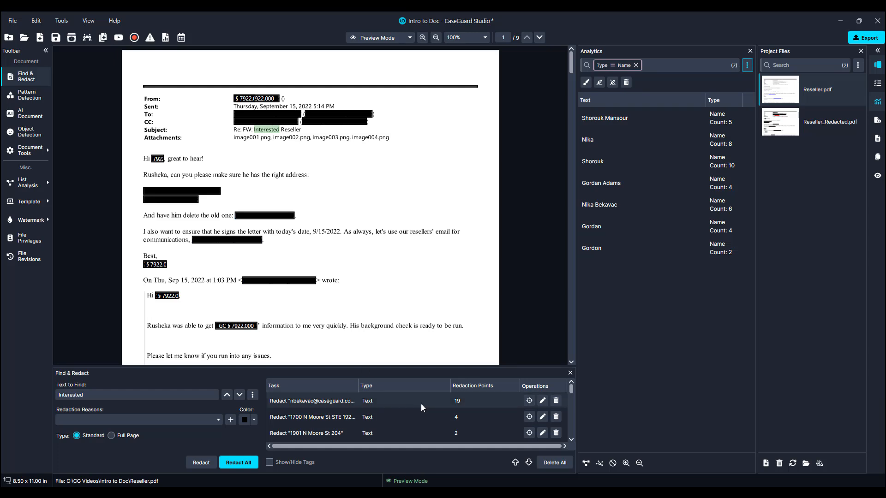
pyautogui.scroll(-5, 421, 403)
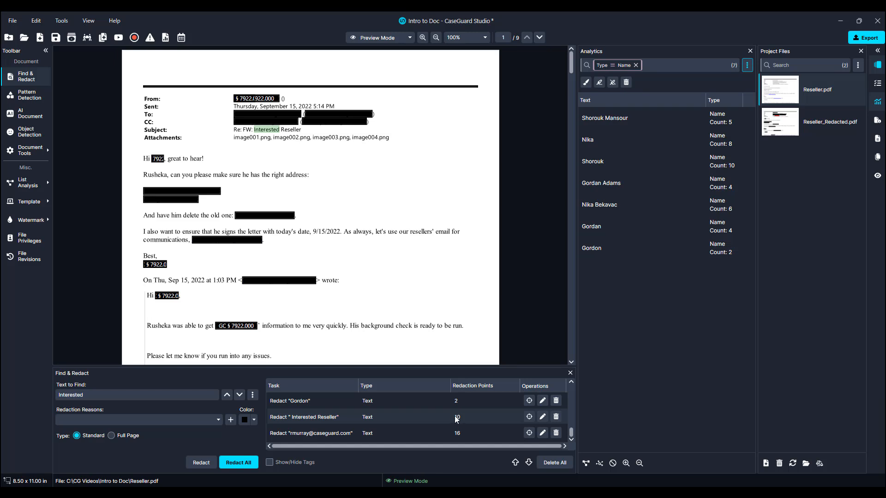
pyautogui.click(555, 417)
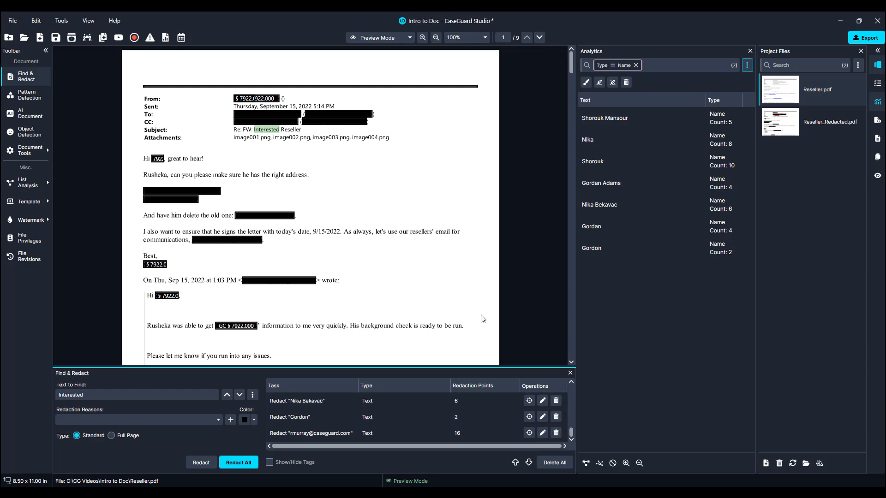
pyautogui.scroll(-9, 483, 318)
pyautogui.scroll(-8, 482, 318)
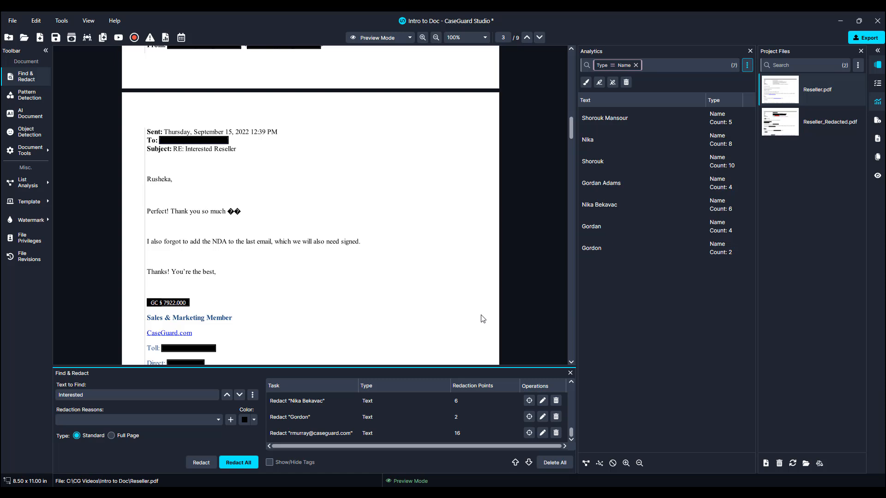
# Delete the redactions of the recipient's e-mail address, starting from the To line on page 3.
pyautogui.click(216, 141)
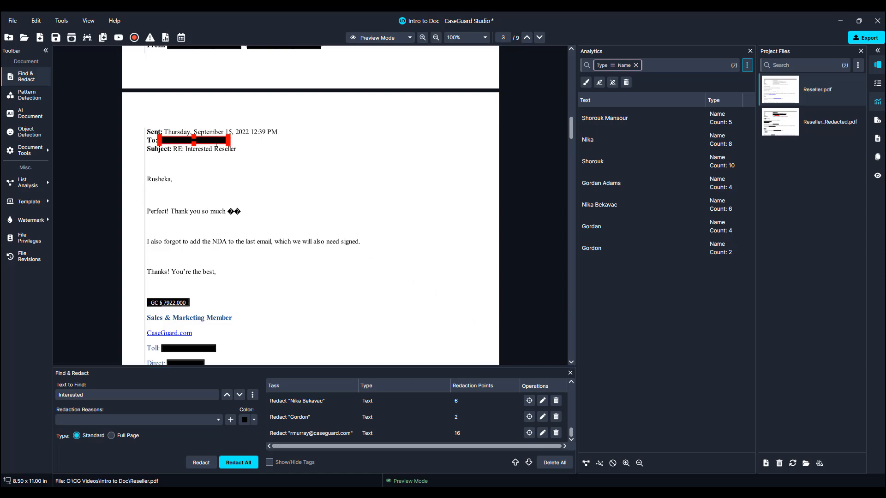
pyautogui.rightClick(216, 145)
pyautogui.click(237, 192)
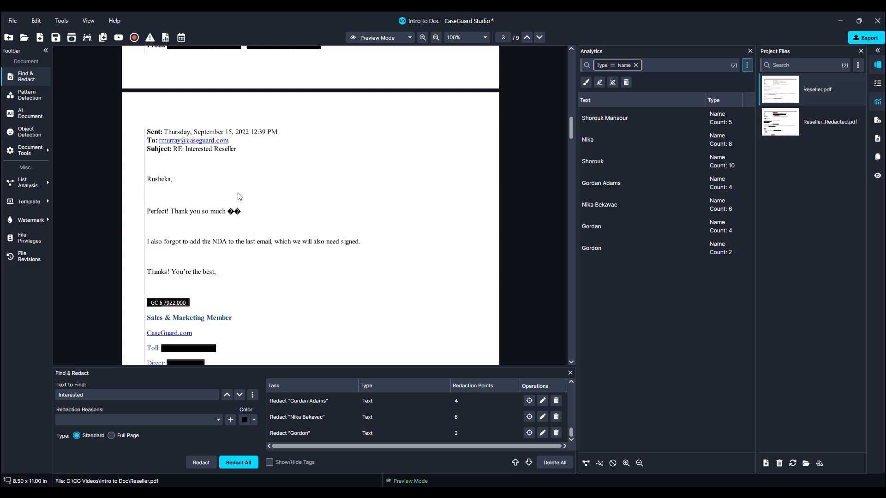
# Undo and redo the deletion of the recipient's e-mail redactions, ending with the redactions restored.
pyautogui.hotkey('ctrl', 'z')
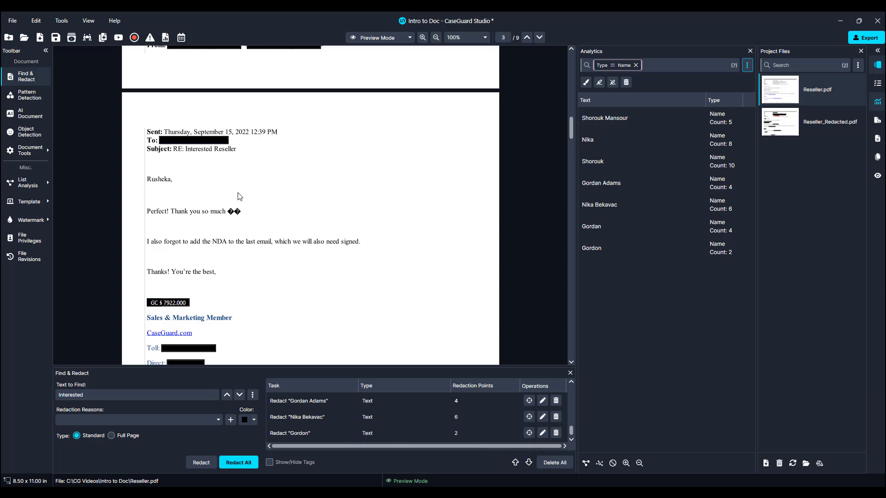
pyautogui.hotkey('ctrl', 'y')
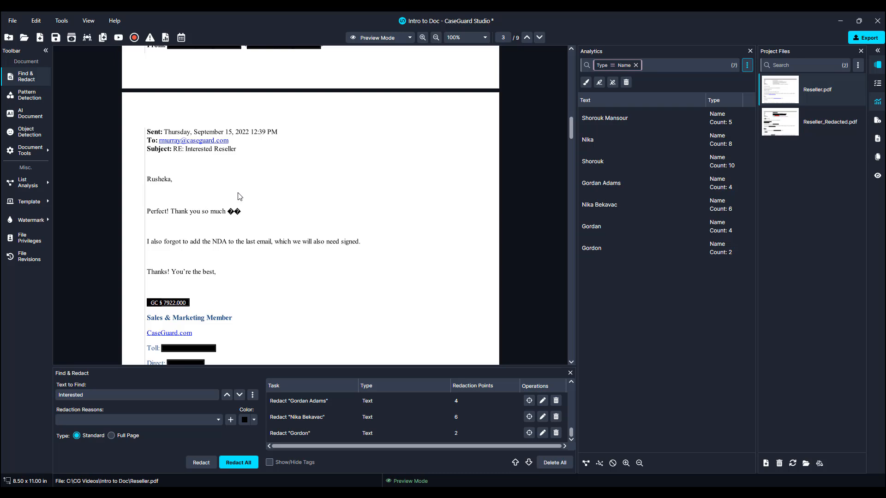
pyautogui.hotkey('ctrl', 'y')
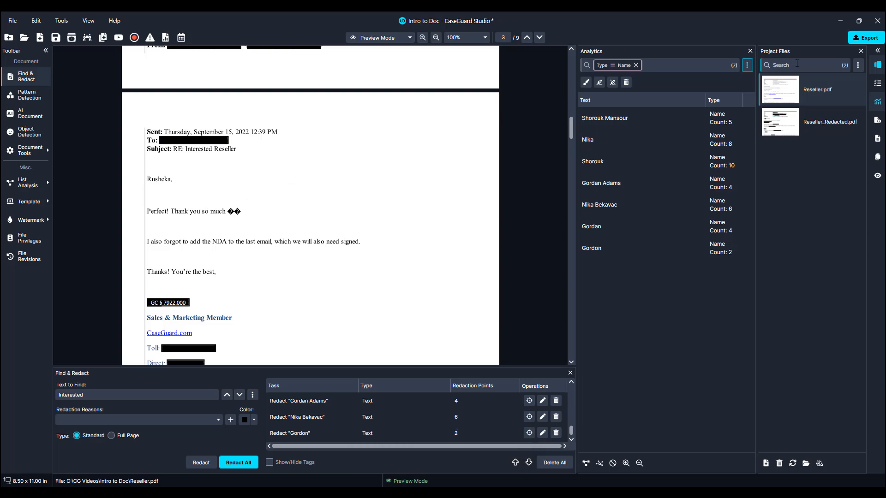
# Export the updated redacted document as a new PDF and open the project folder.
pyautogui.click(866, 37)
pyautogui.click(535, 298)
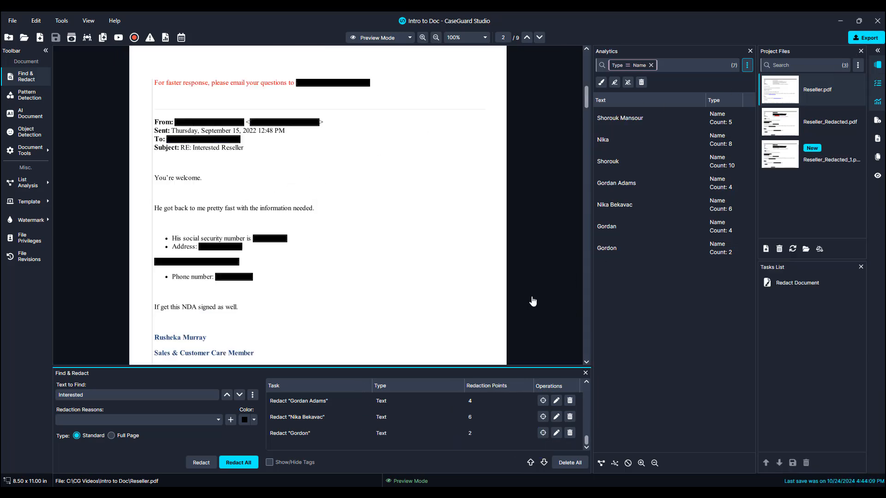
pyautogui.click(806, 249)
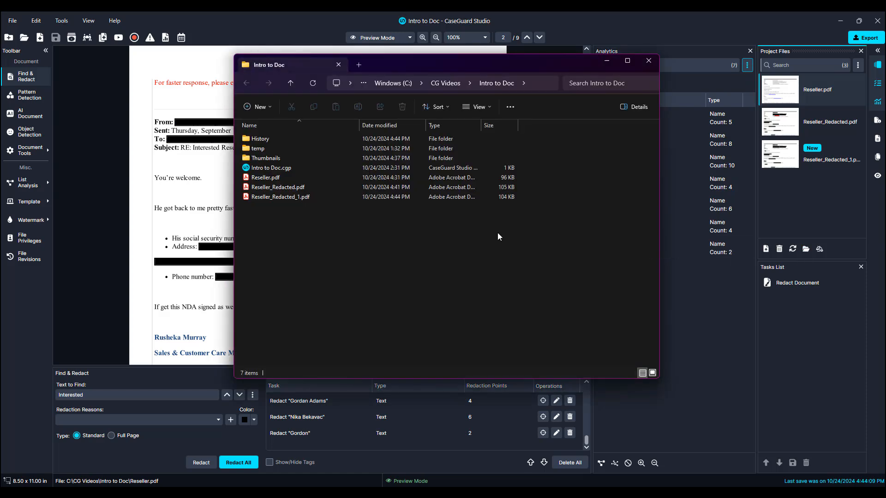
# Open Reseller_Redacted_1.pdf in Adobe Acrobat and examine the subject line and redactions on page 1.
pyautogui.click(287, 198)
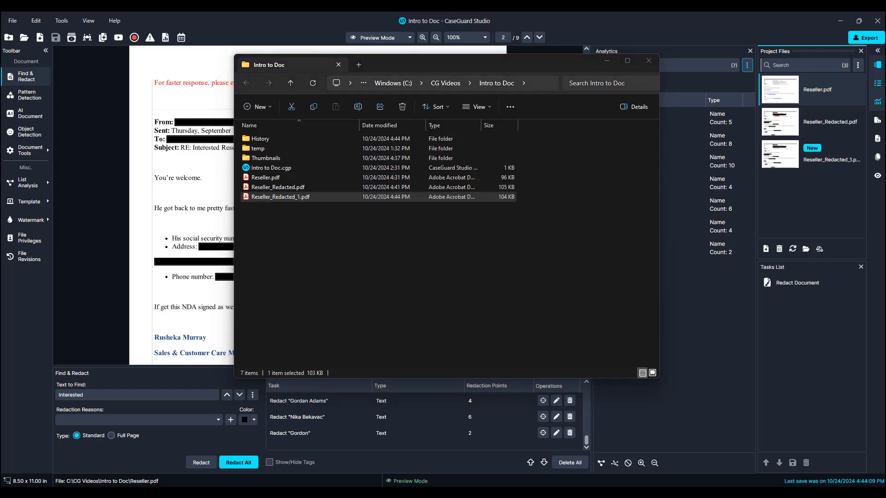
pyautogui.moveTo(814, 273); pyautogui.dragTo(265, 14)
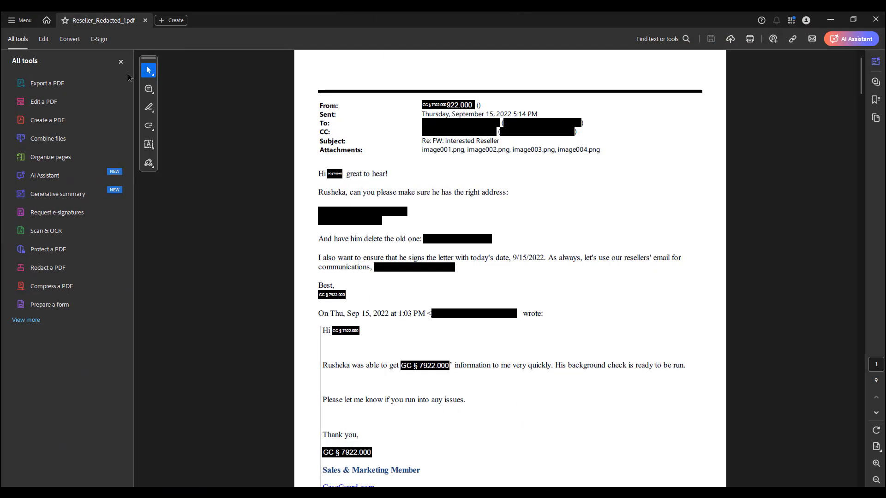
pyautogui.click(121, 62)
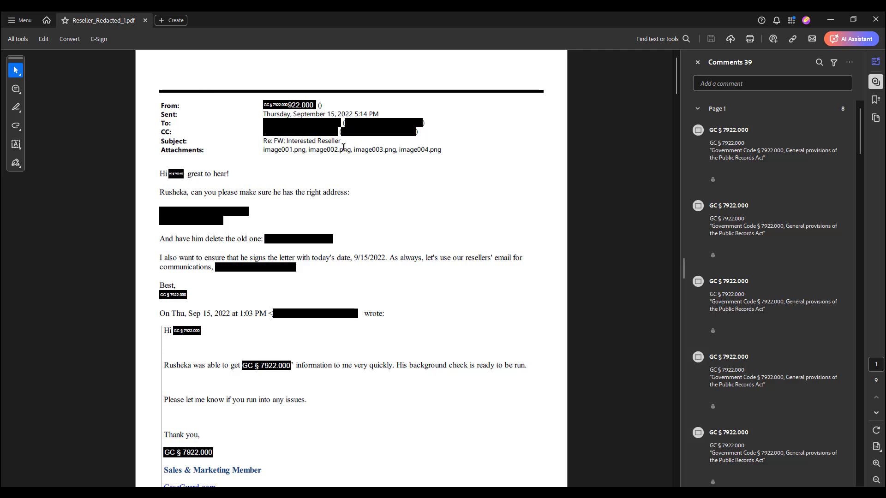
pyautogui.scroll(-6, 352, 146)
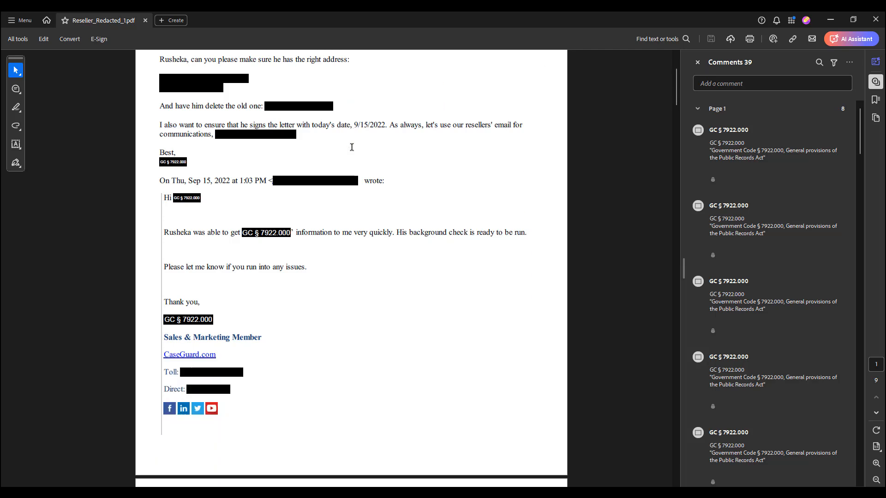